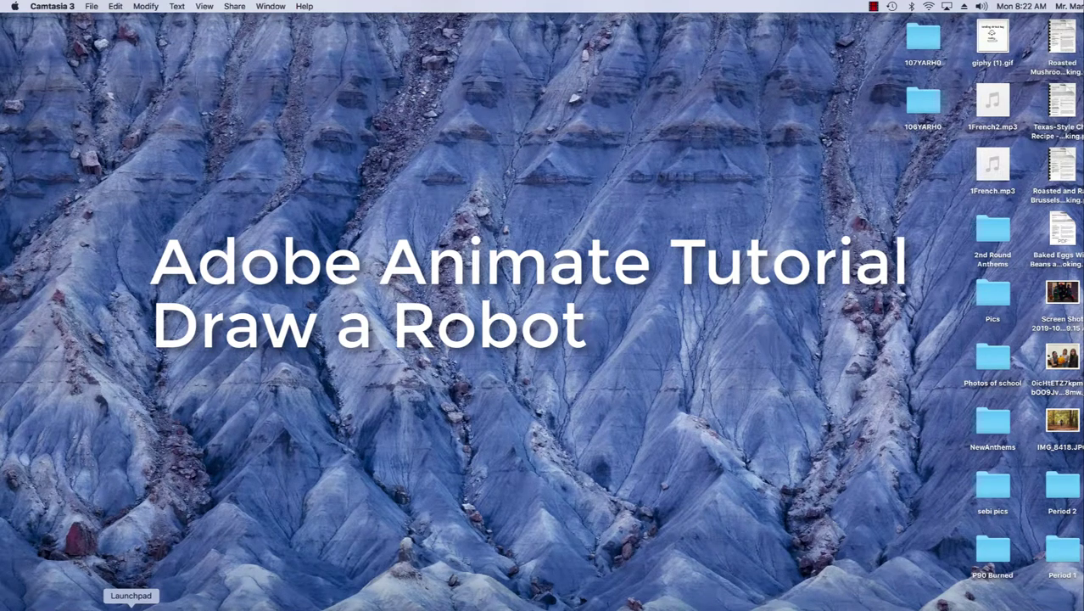
Step: Launch Adobe Animate CC 2018 from Launchpad
left_click(131, 604)
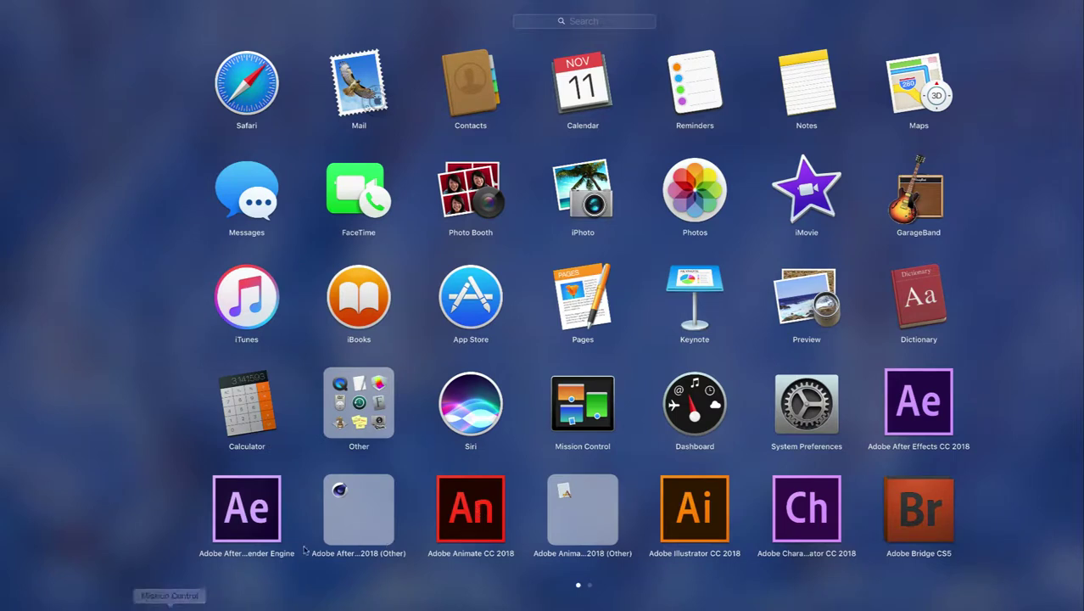
left_click(464, 521)
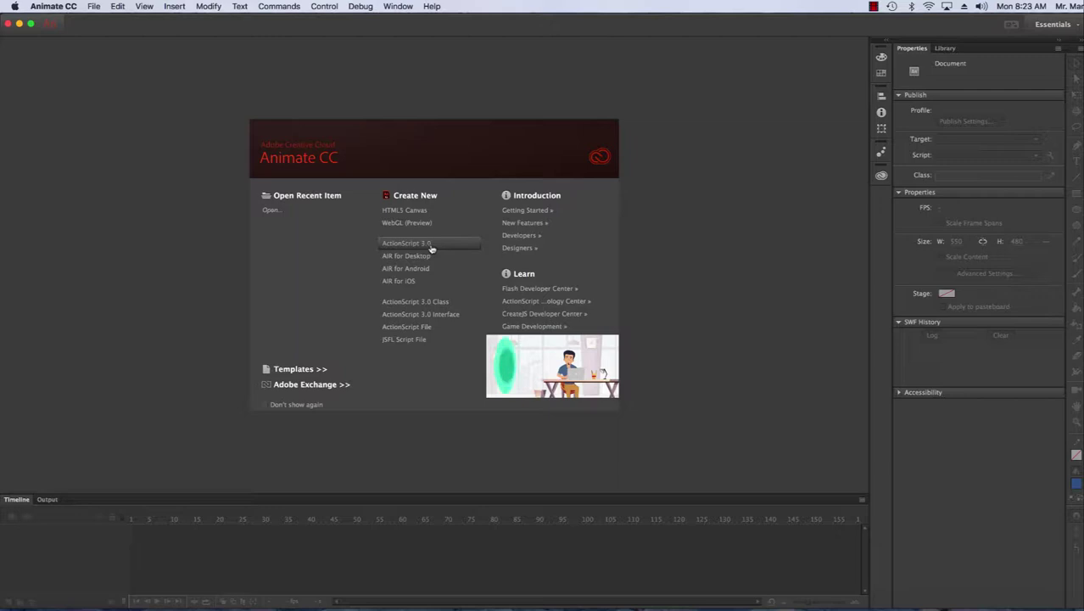
Step: Create a new ActionScript 3.0 document from the Create New list
left_click(431, 244)
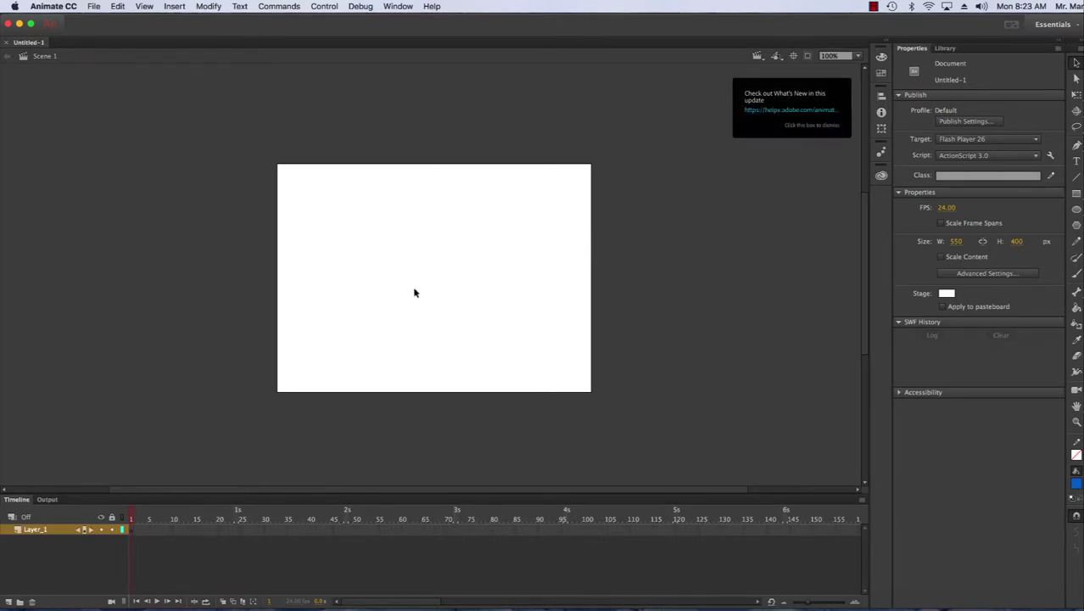
Step: Switch the workspace from Essentials to the Animator layout
left_click(1062, 26)
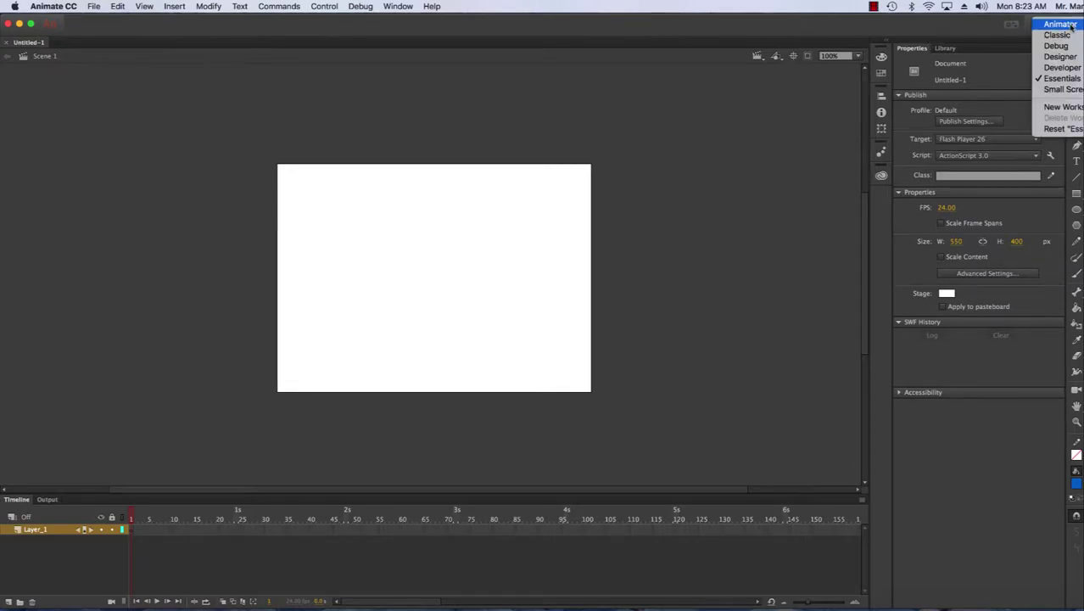
left_click(1071, 26)
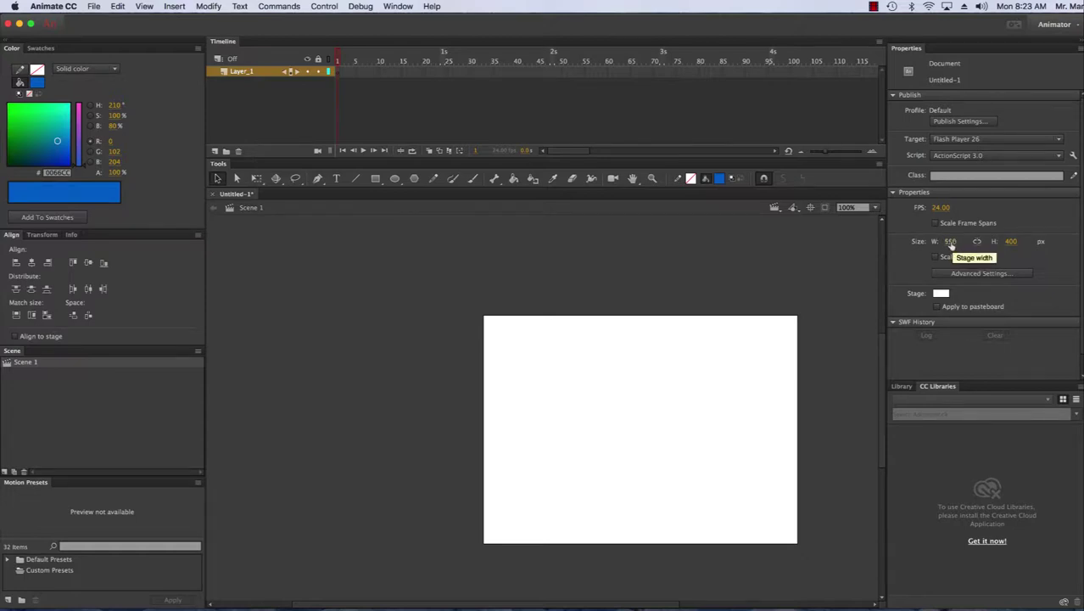
Step: Set the stage to 1920 × 1080 pixels at 30 FPS
left_click(951, 241)
type("1920")
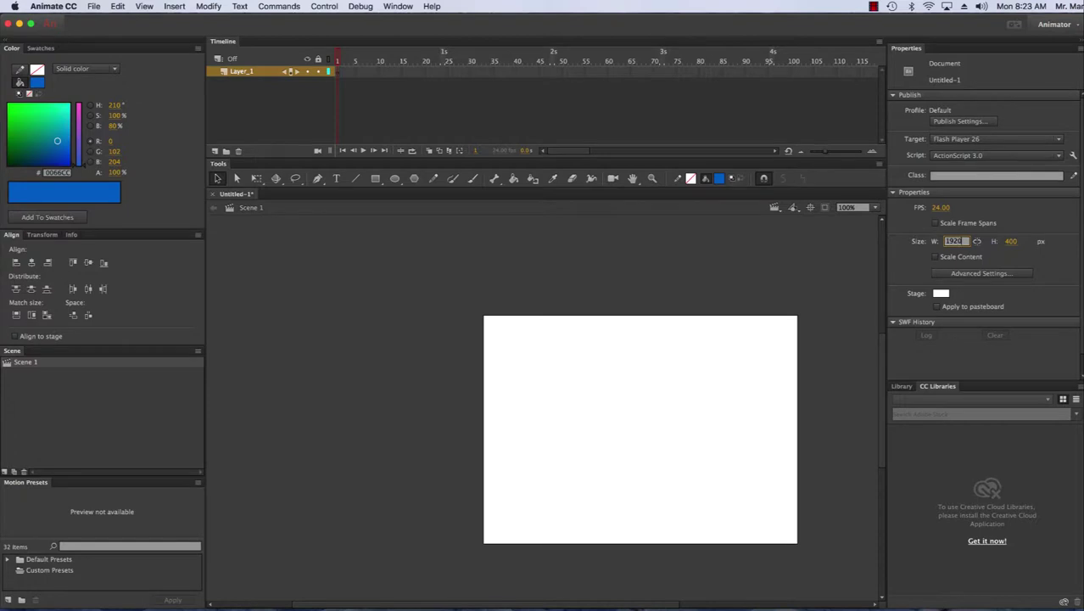
key("Tab")
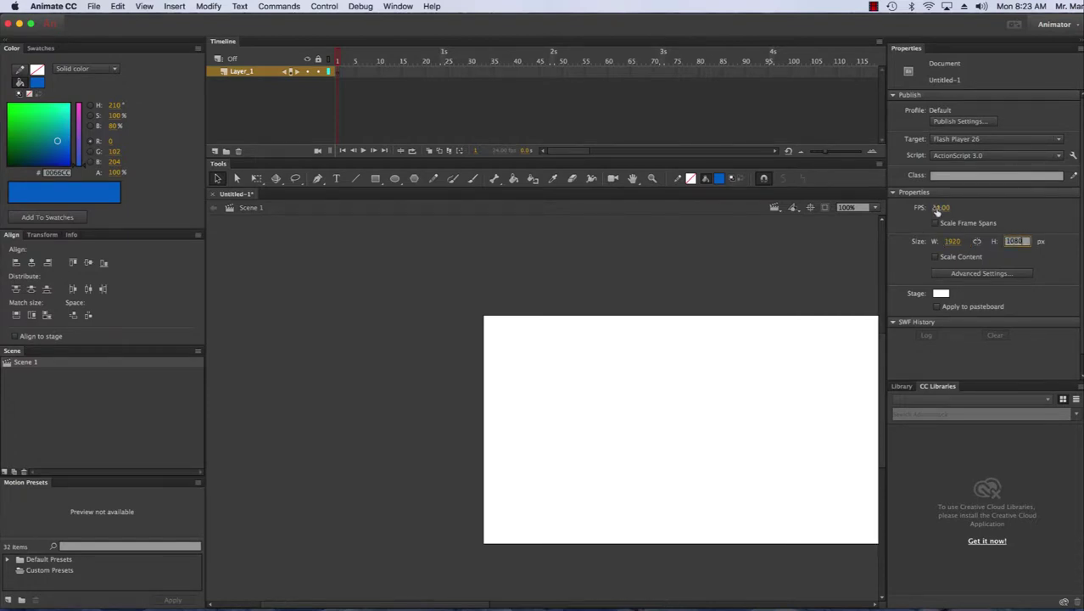
left_click(936, 208)
key("Return")
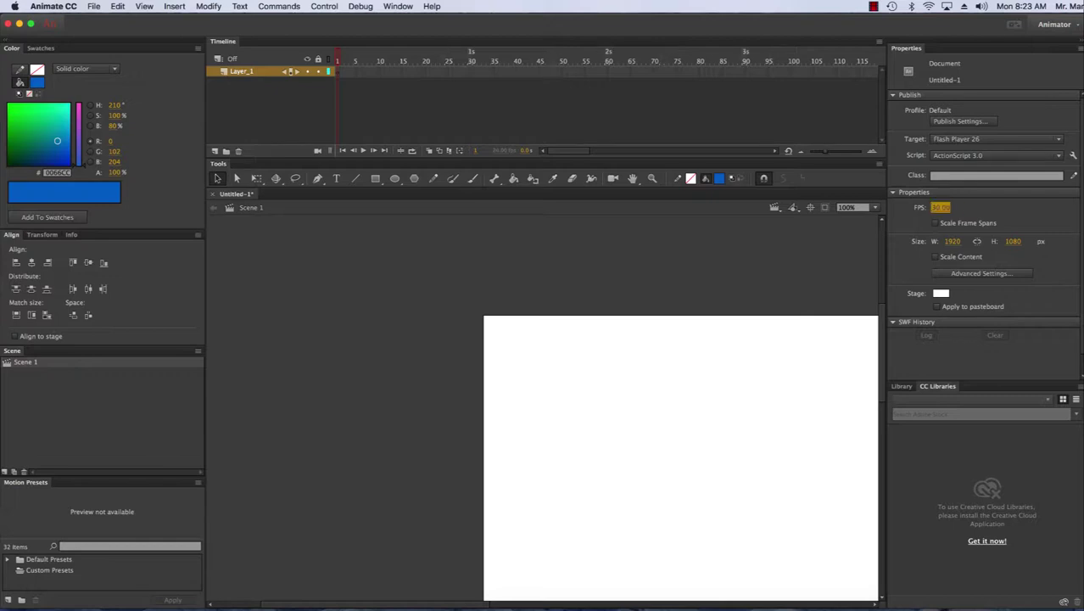
Step: Zoom the view to 50% and pan so the whole stage is visible
left_click(877, 212)
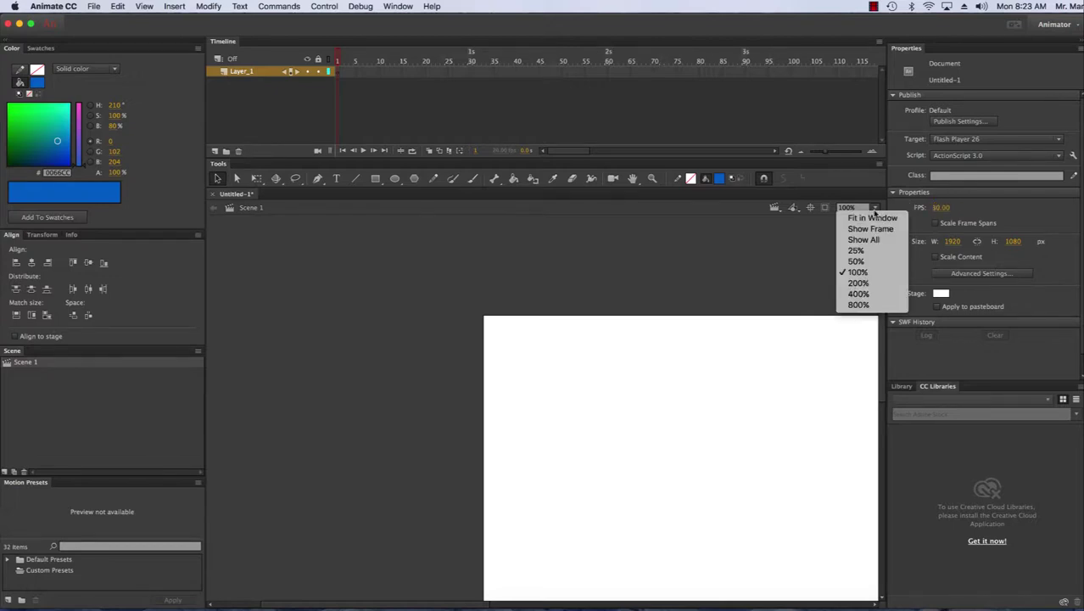
left_click(877, 263)
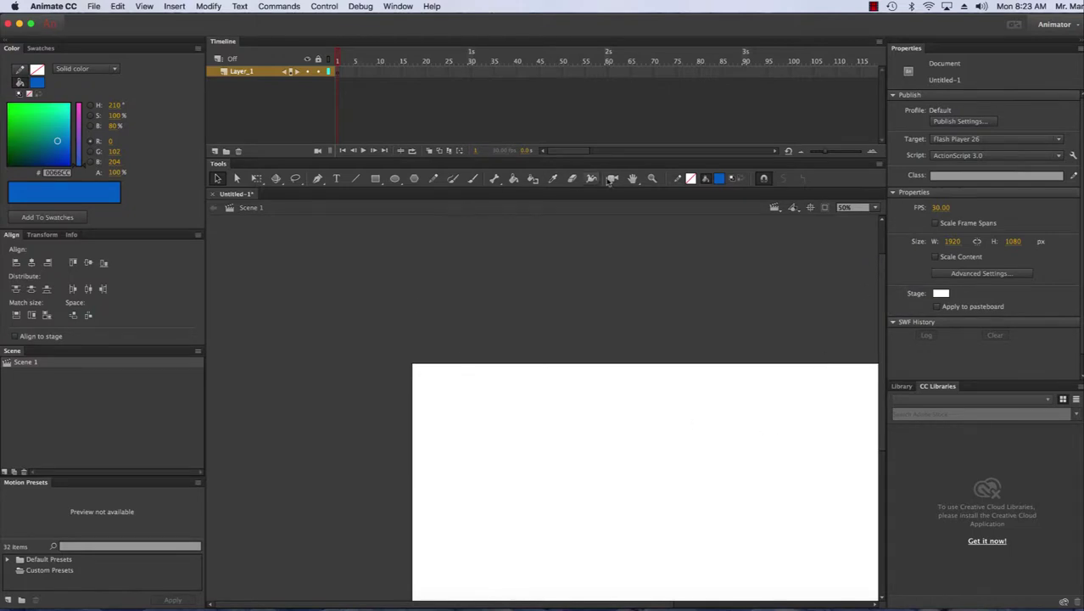
left_click(633, 179)
left_click_drag(697, 434, 575, 347)
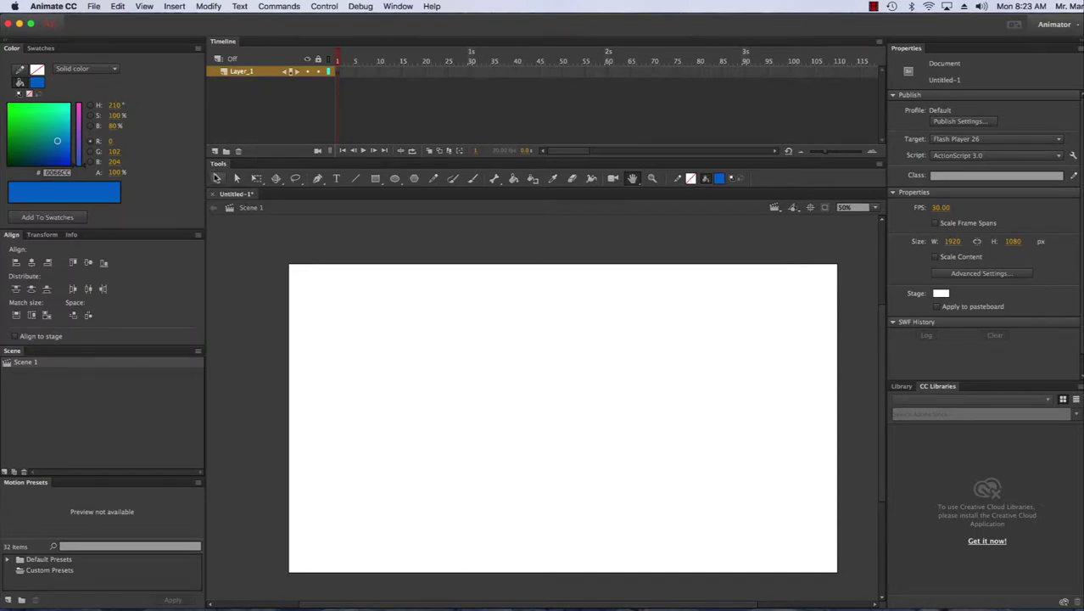
left_click(216, 178)
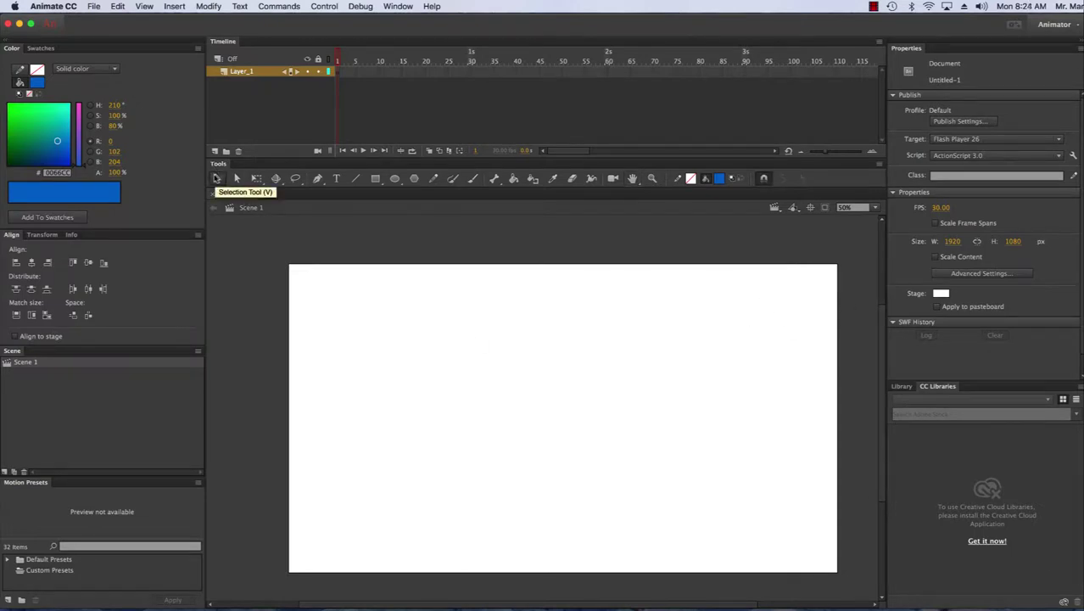
Step: Draw a #330066 purple square with a black outline near the top of the stage
left_click(378, 181)
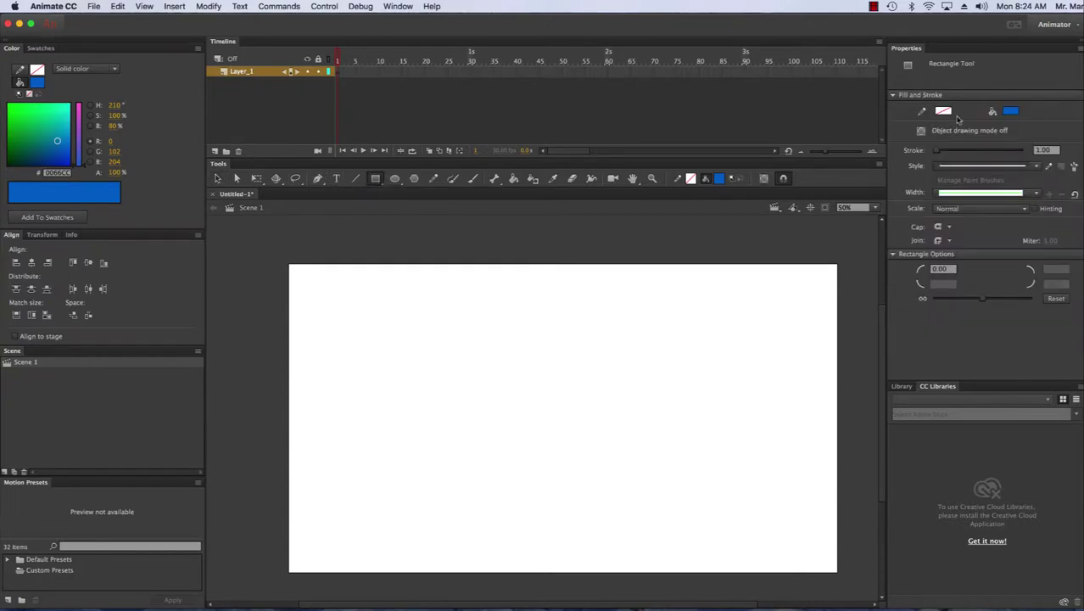
left_click(1010, 112)
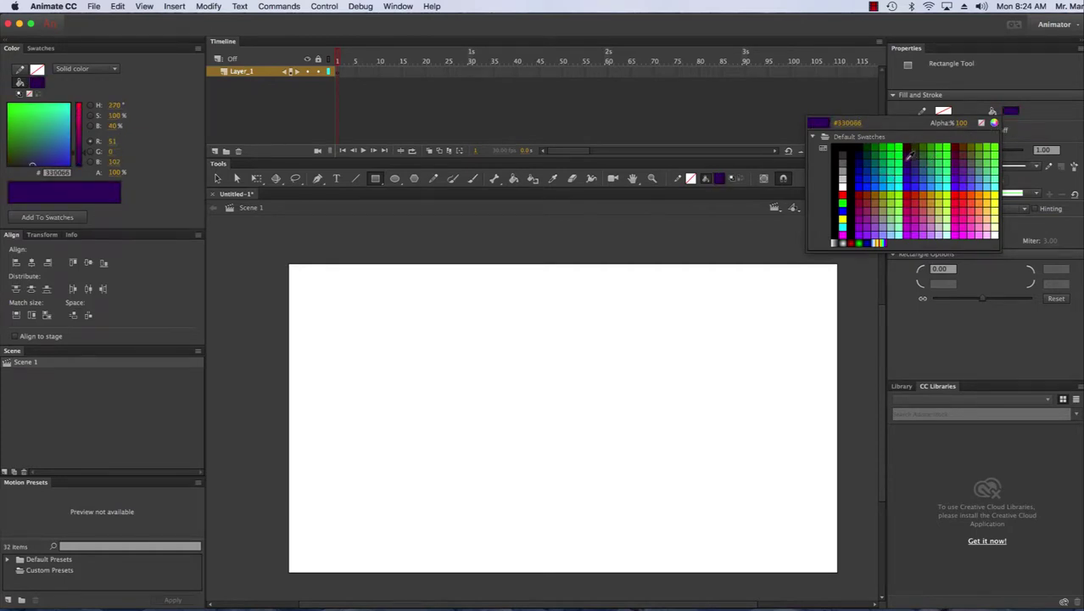
left_click(907, 158)
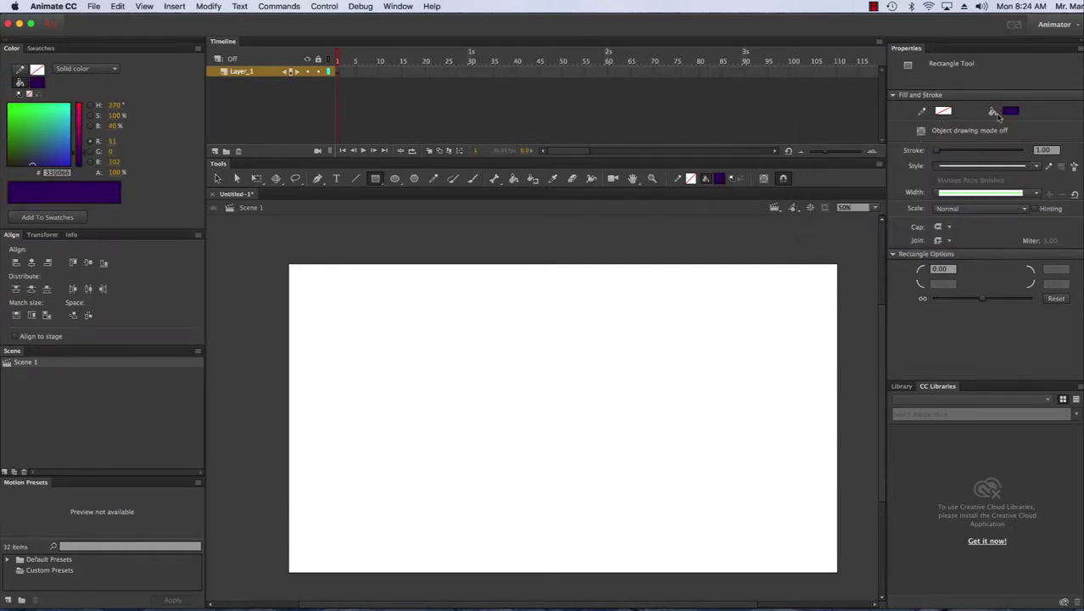
left_click(943, 110)
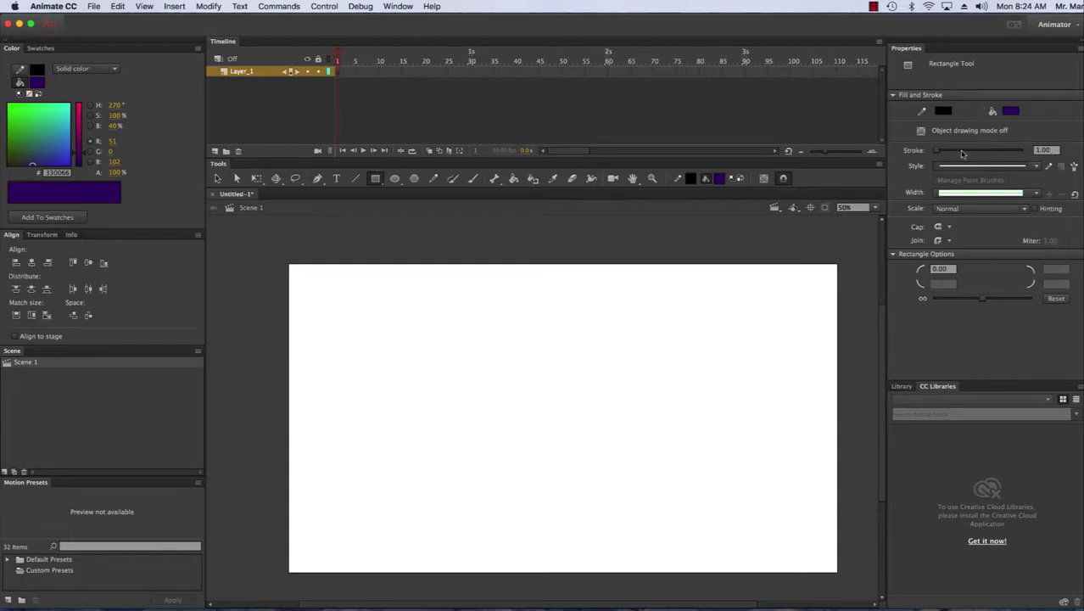
left_click_drag(942, 151, 939, 152)
left_click_drag(494, 292, 572, 370)
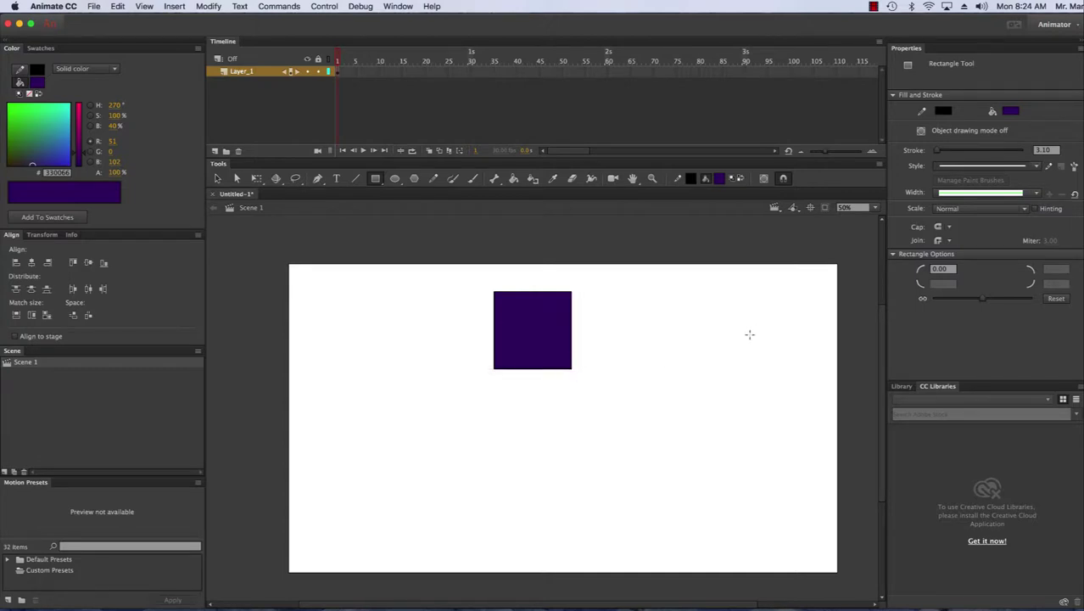
Step: Using a yellow pencil in Straighten mode, draw square eyes and a rectangular mouth on the square
left_click(381, 179)
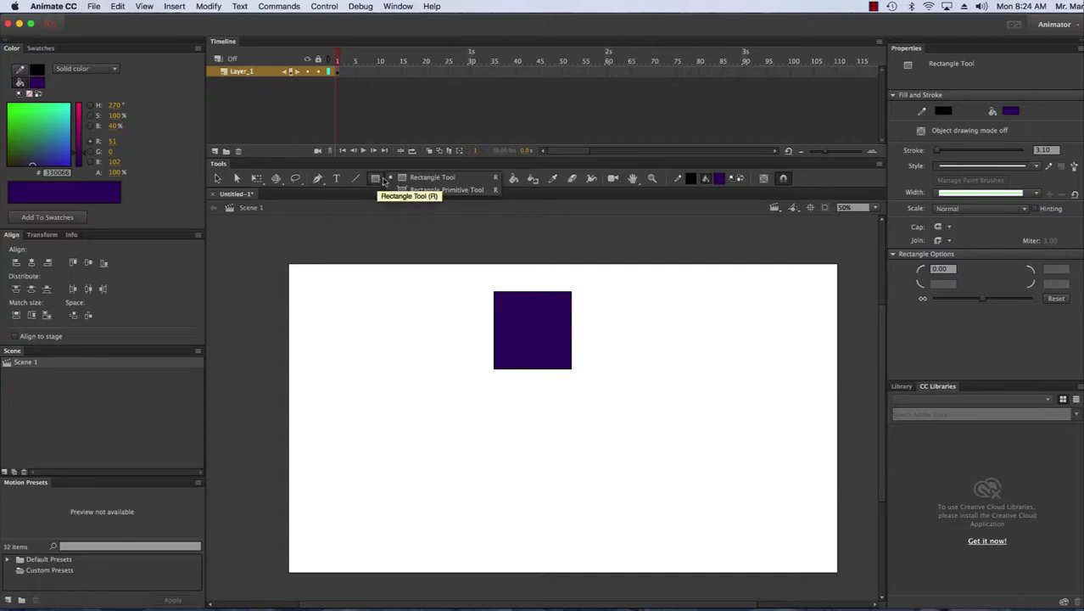
left_click(583, 198)
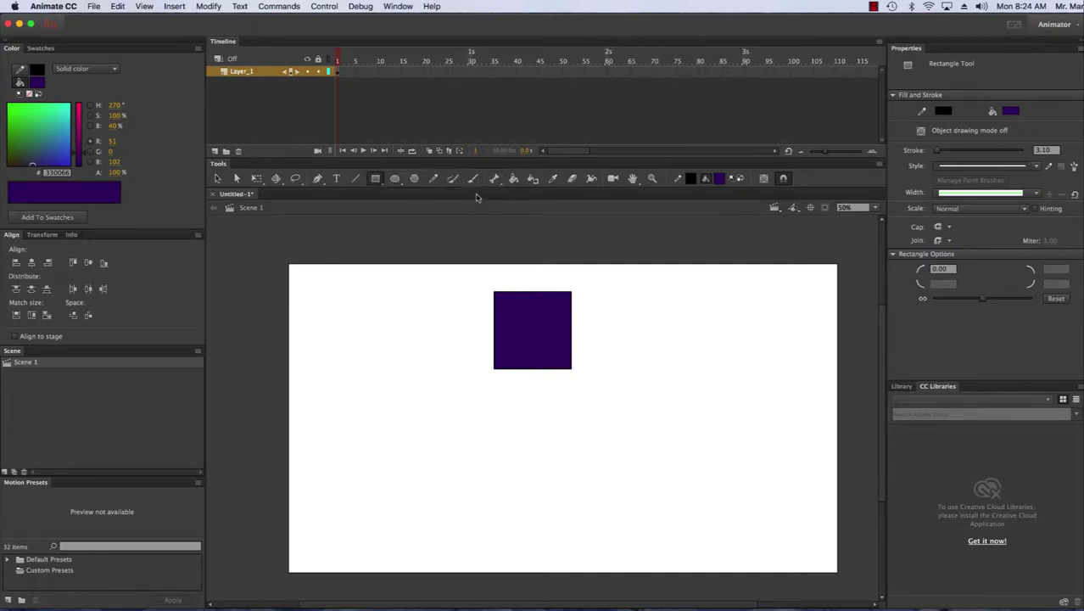
left_click(433, 179)
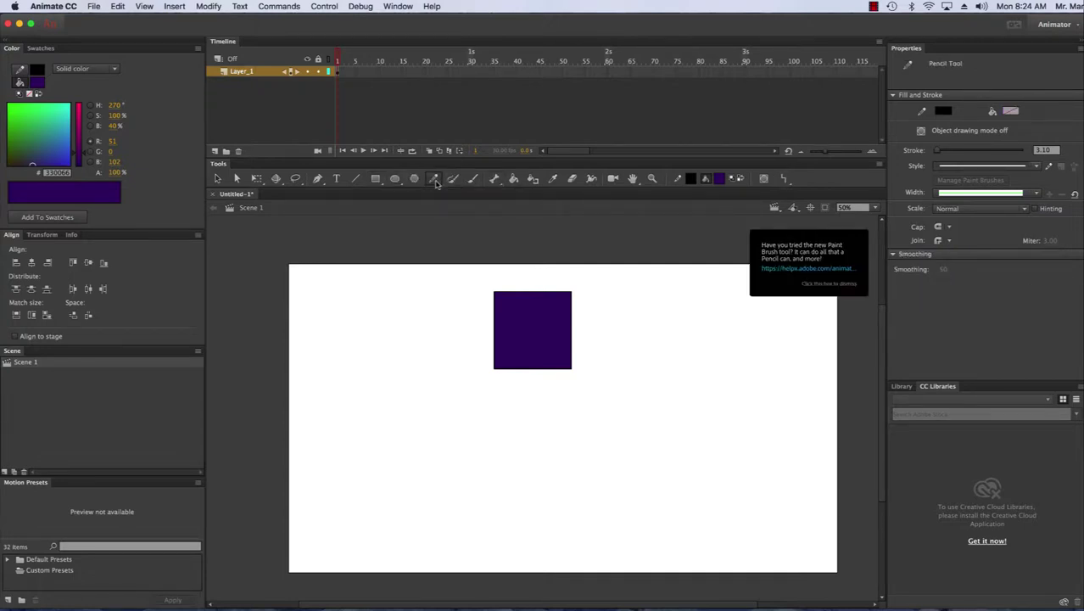
left_click(943, 111)
left_click(989, 217)
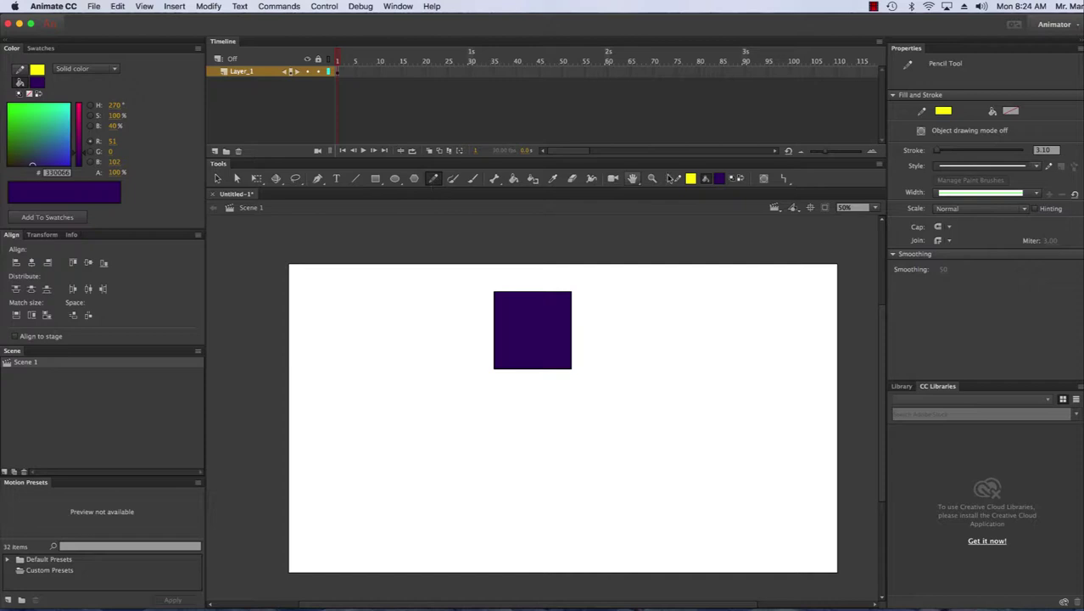
left_click(789, 181)
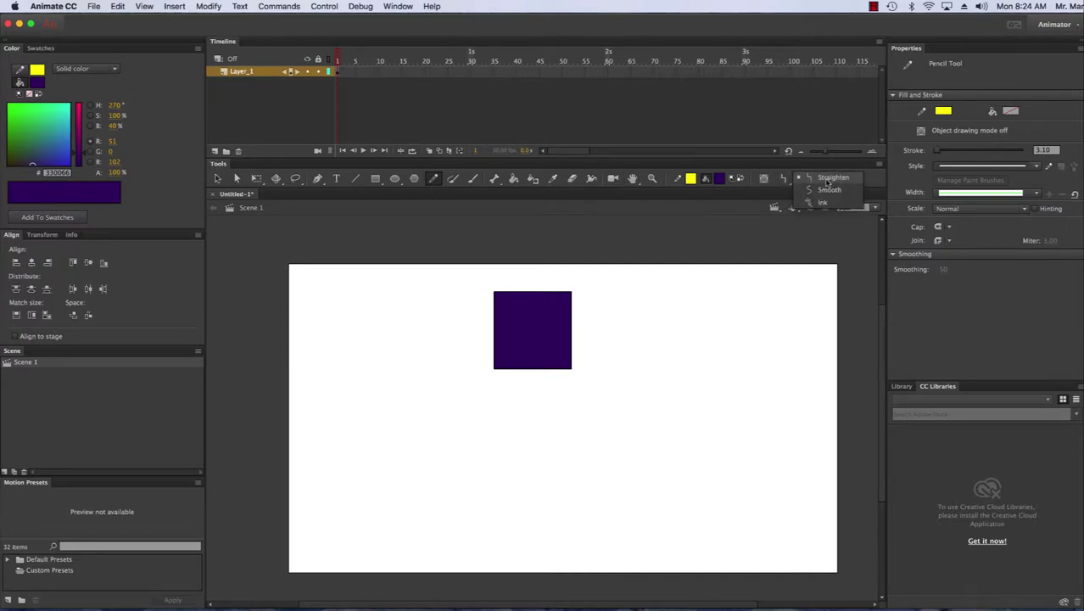
left_click(829, 180)
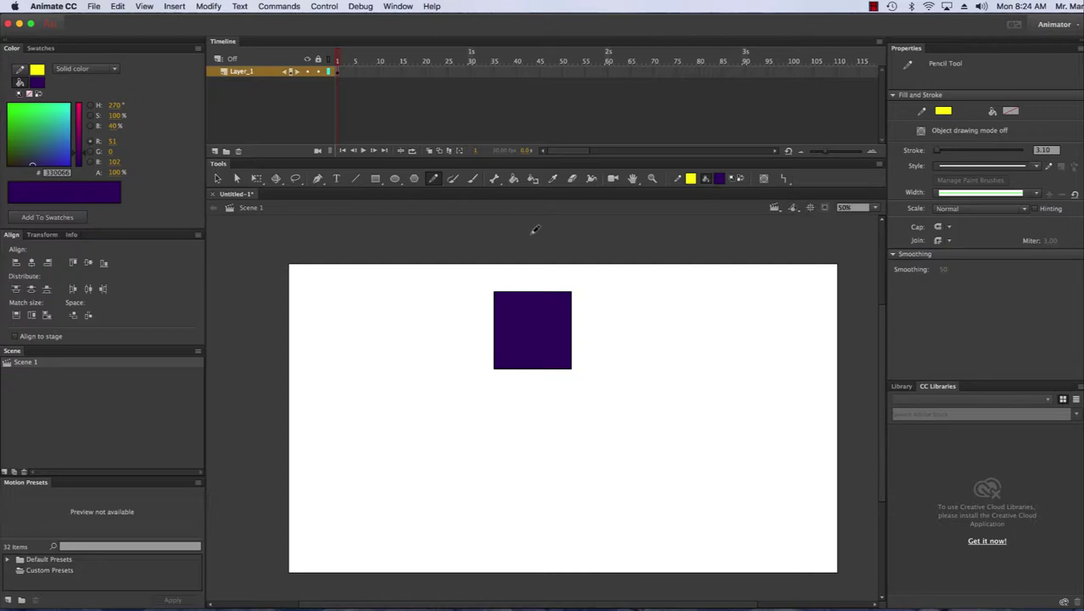
mouse_move(508, 302)
left_mouse_down()
mouse_move(509, 319)
mouse_move(527, 320)
mouse_move(527, 298)
mouse_move(511, 296)
mouse_move(555, 319)
mouse_move(555, 300)
mouse_move(538, 300)
left_mouse_up()
mouse_move(510, 336)
left_mouse_down()
mouse_move(555, 340)
mouse_move(556, 350)
mouse_move(513, 350)
mouse_move(510, 333)
left_mouse_up()
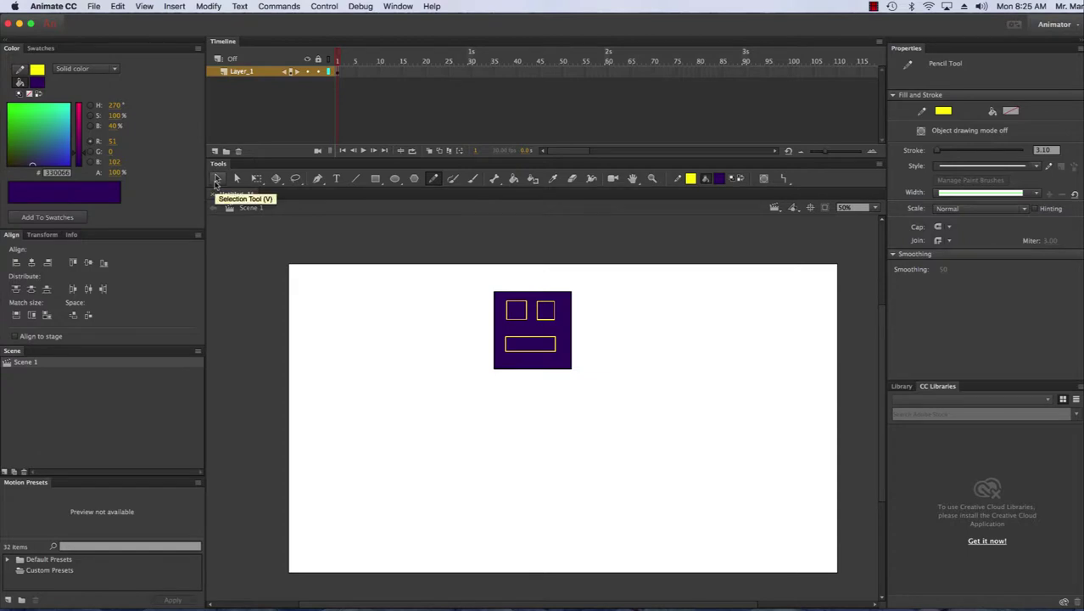
Step: Slant the right eye's bottom edge and bend the mouth's bottom edge into a smile
left_click(217, 181)
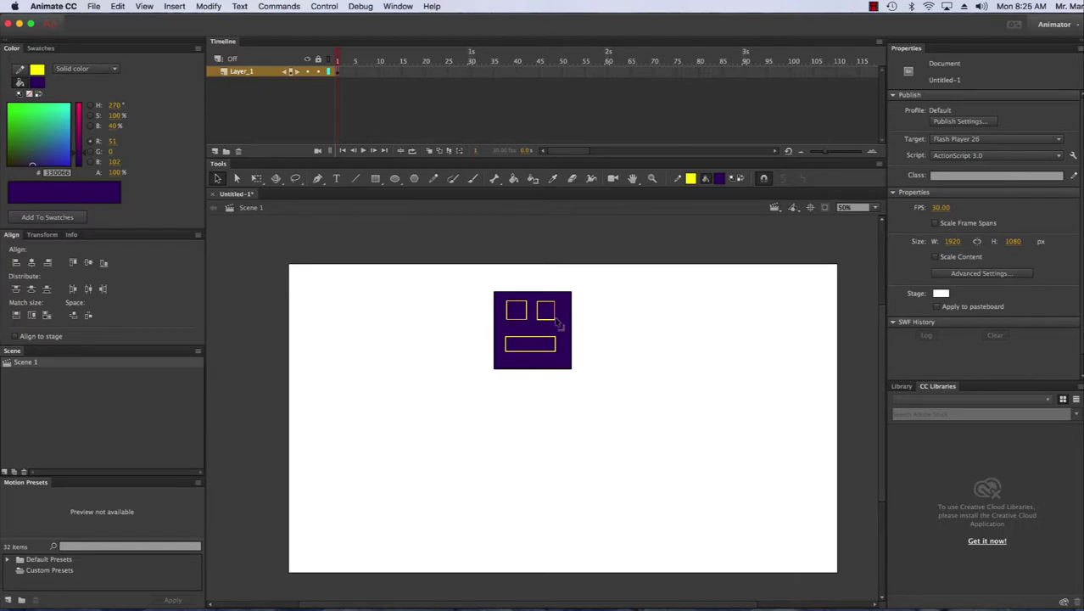
left_click_drag(555, 318, 506, 330)
left_click_drag(534, 359, 530, 346)
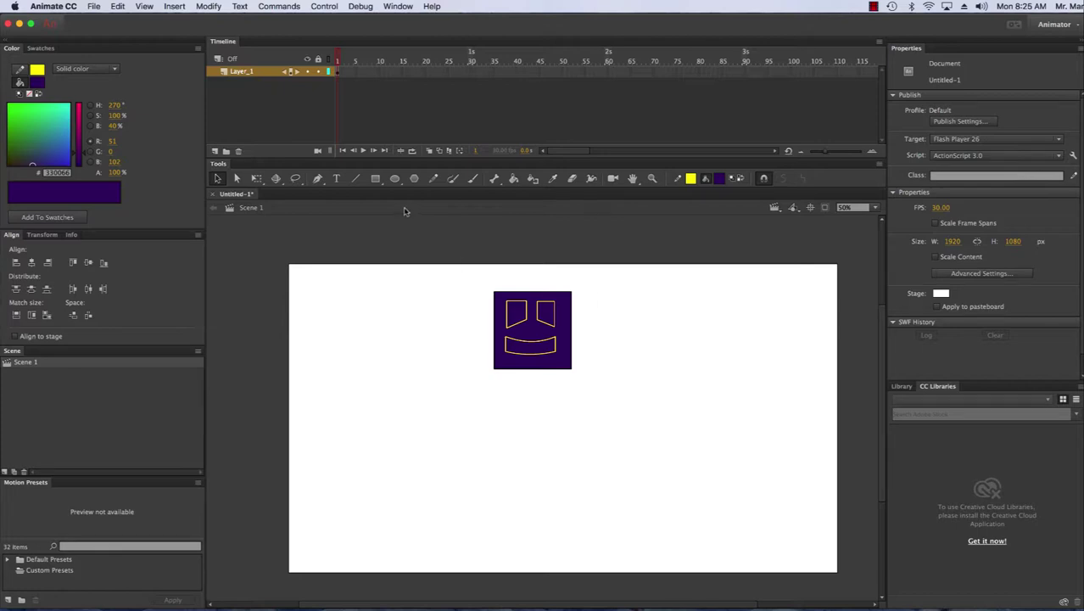
Step: Draw a tall purple rectangle with a black outline below the head as the body
left_click(375, 180)
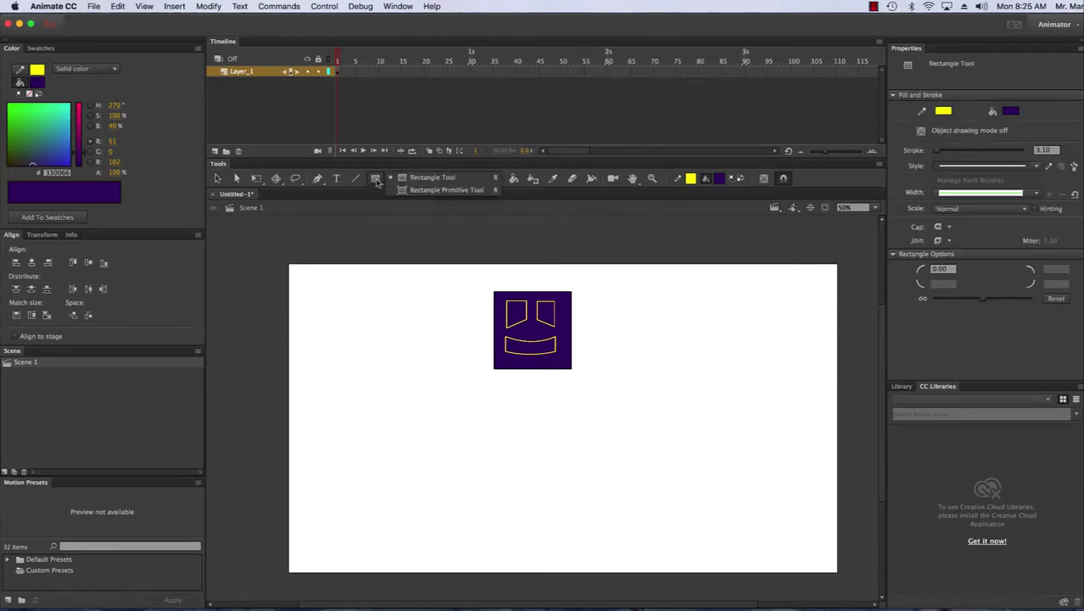
left_click(943, 111)
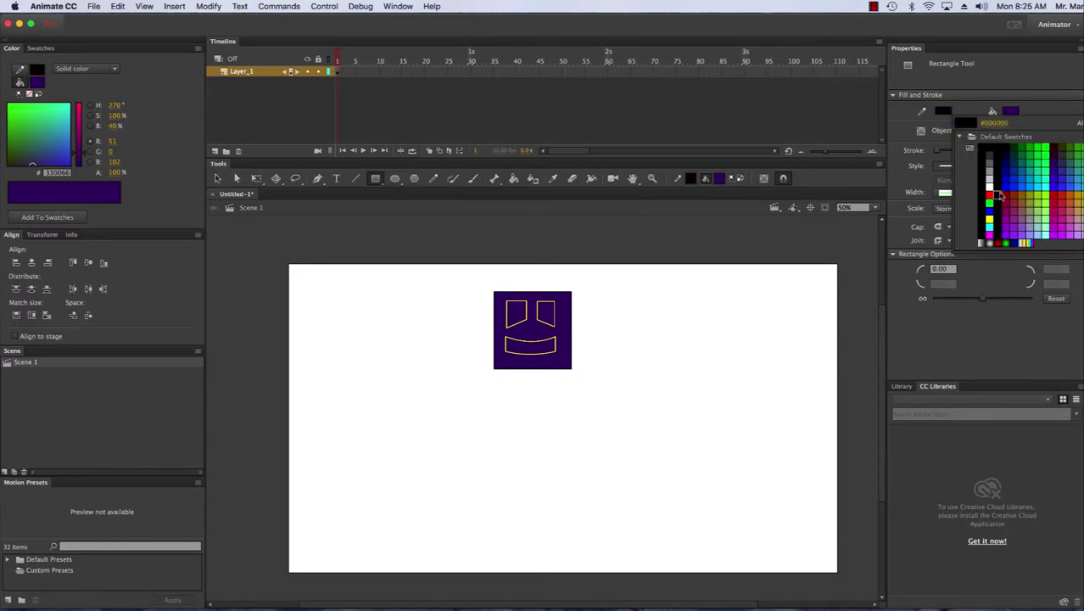
left_click(1001, 139)
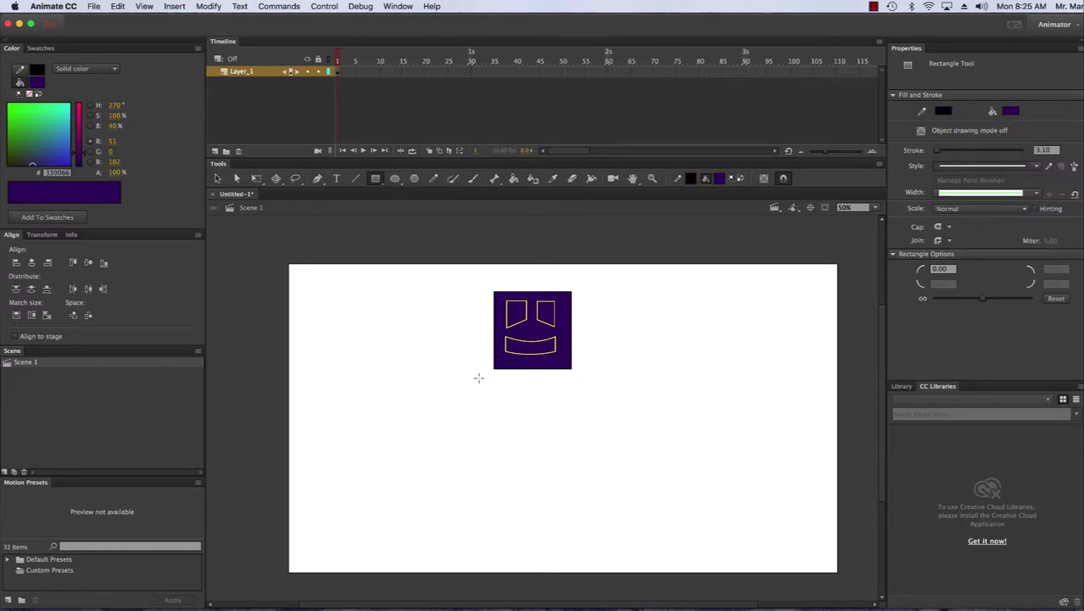
left_click_drag(477, 378, 582, 519)
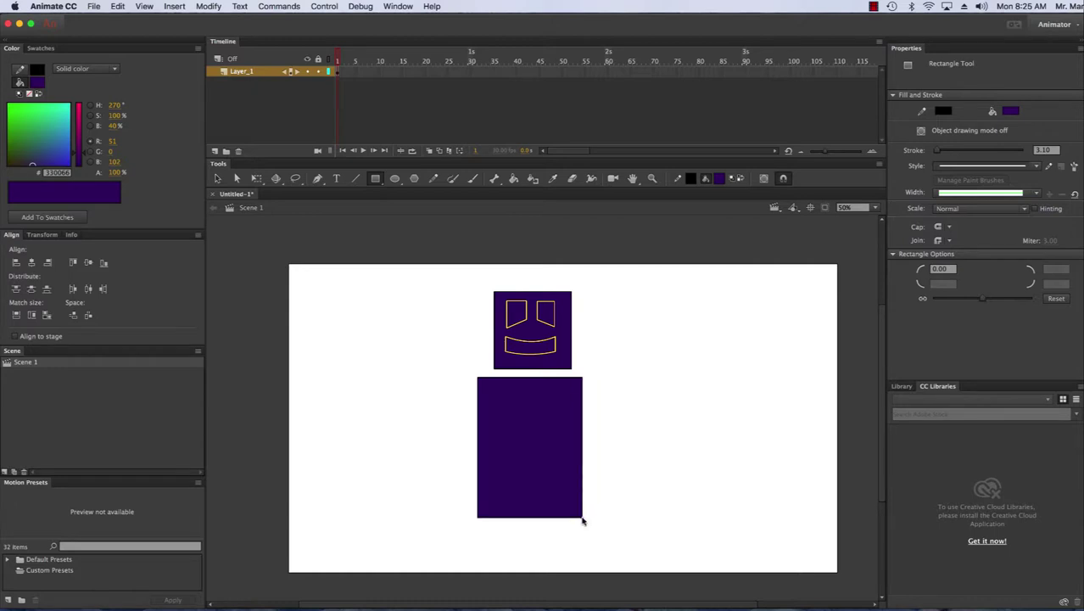
left_click(376, 183)
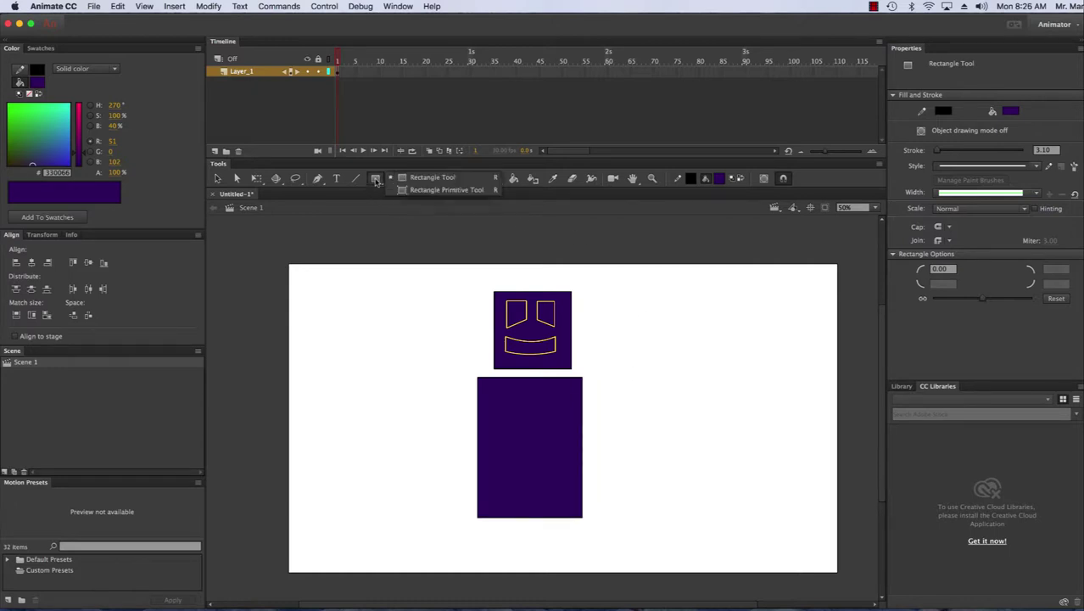
Step: Set the Rectangle Primitive to unlinked corners with top-left and bottom-left radius 20
left_click(434, 190)
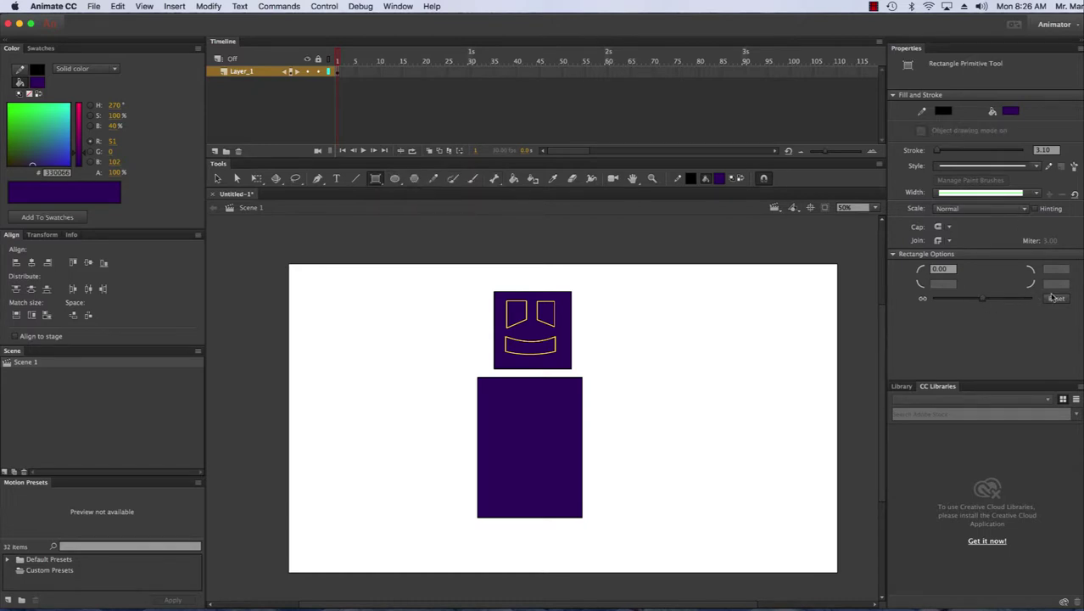
left_click(1054, 299)
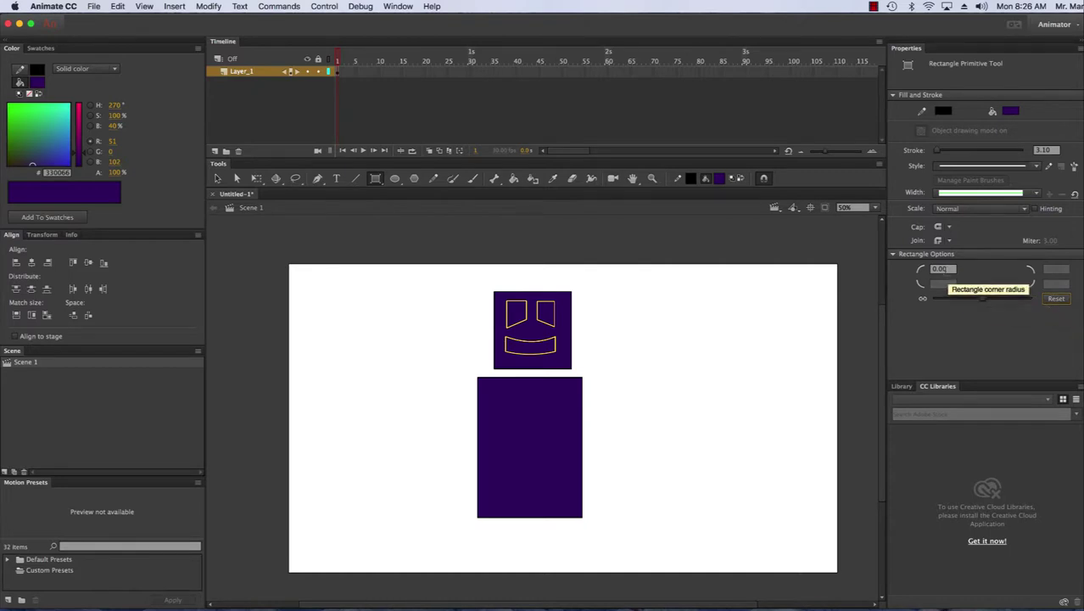
left_click(924, 300)
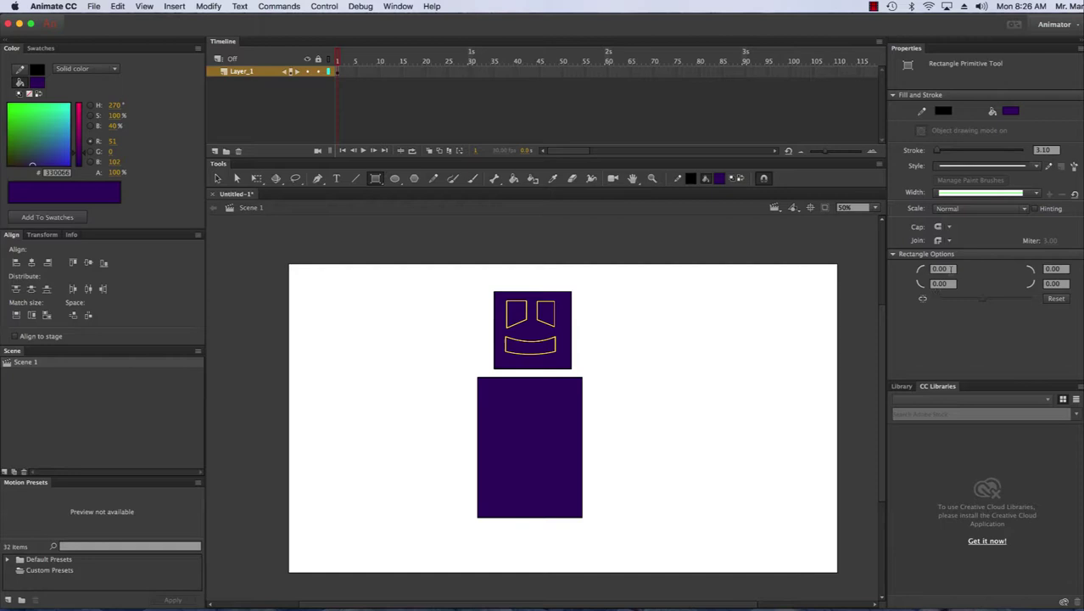
left_click(946, 269)
type("20")
key("Tab")
key("Tab")
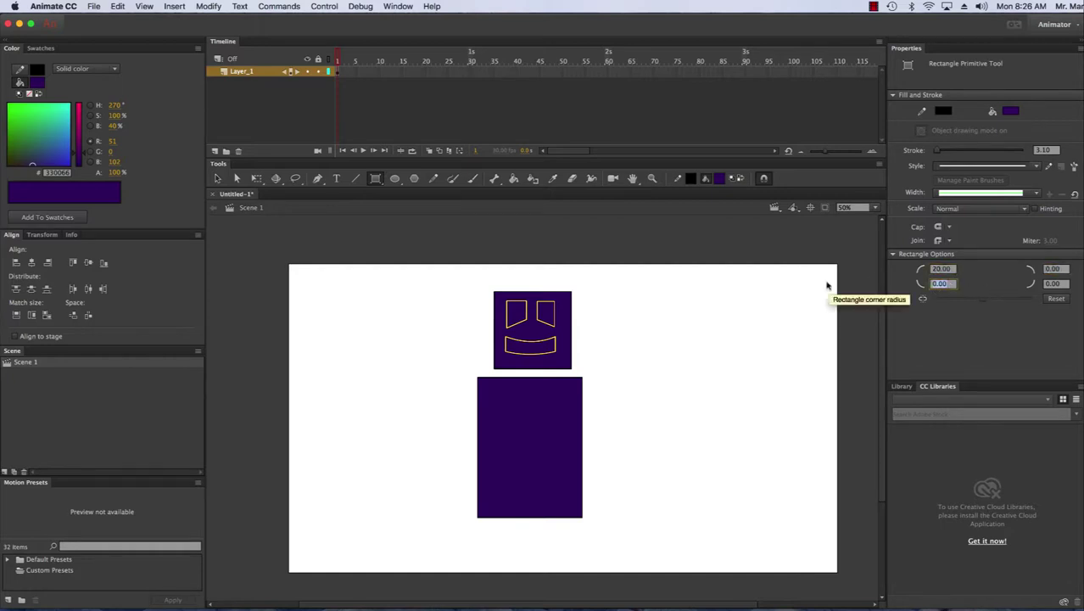
type("20")
key("Return")
Step: Draw the rounded arm bar left of the body and align it with the body's top
left_click_drag(344, 382, 468, 398)
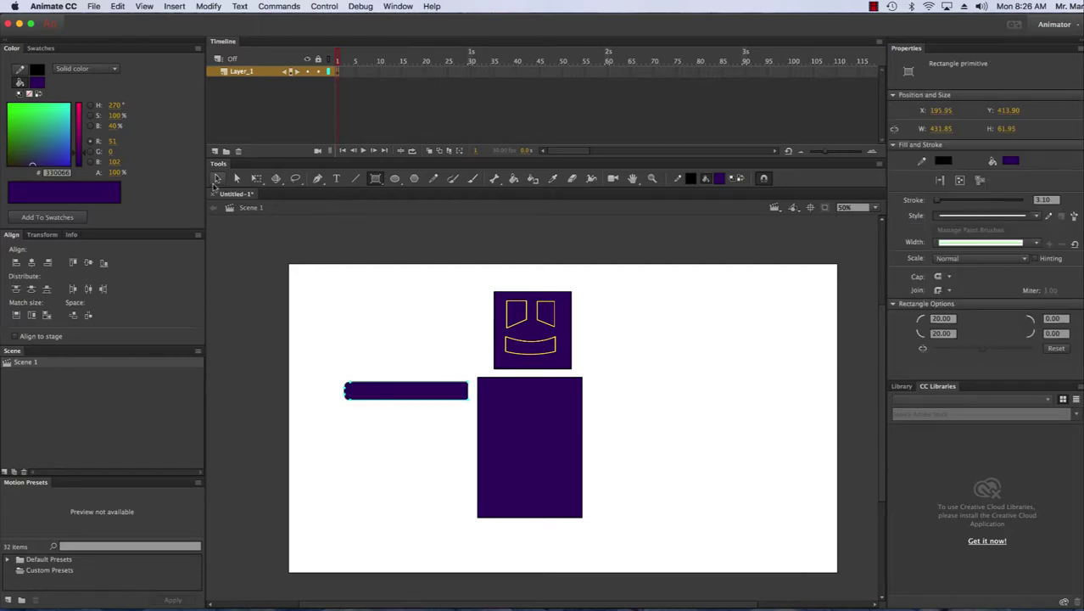
left_click(216, 180)
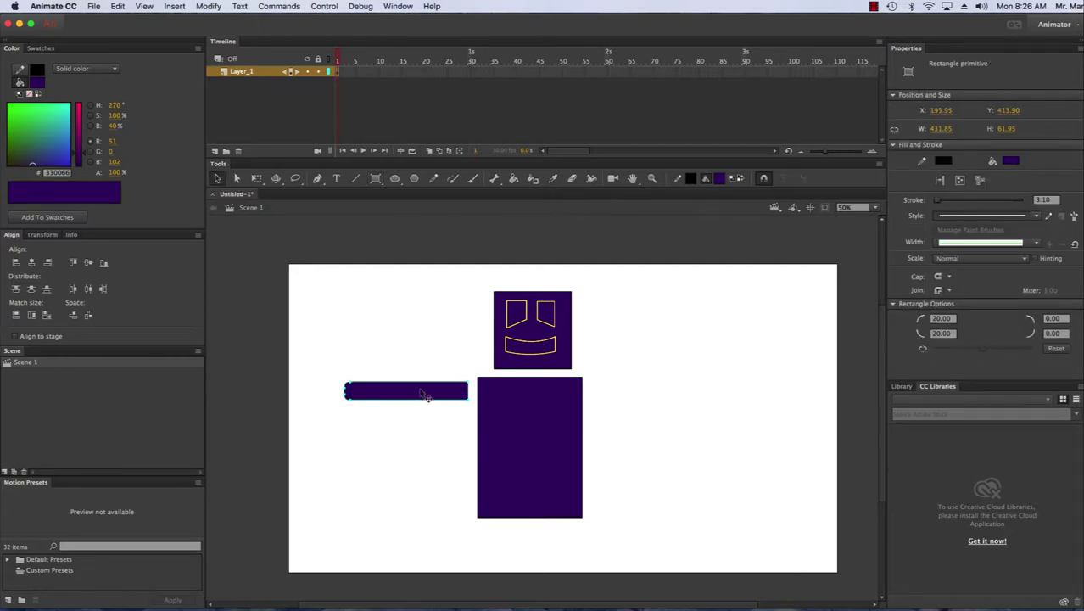
left_click_drag(428, 392, 428, 392)
left_click(425, 414)
left_click(430, 395)
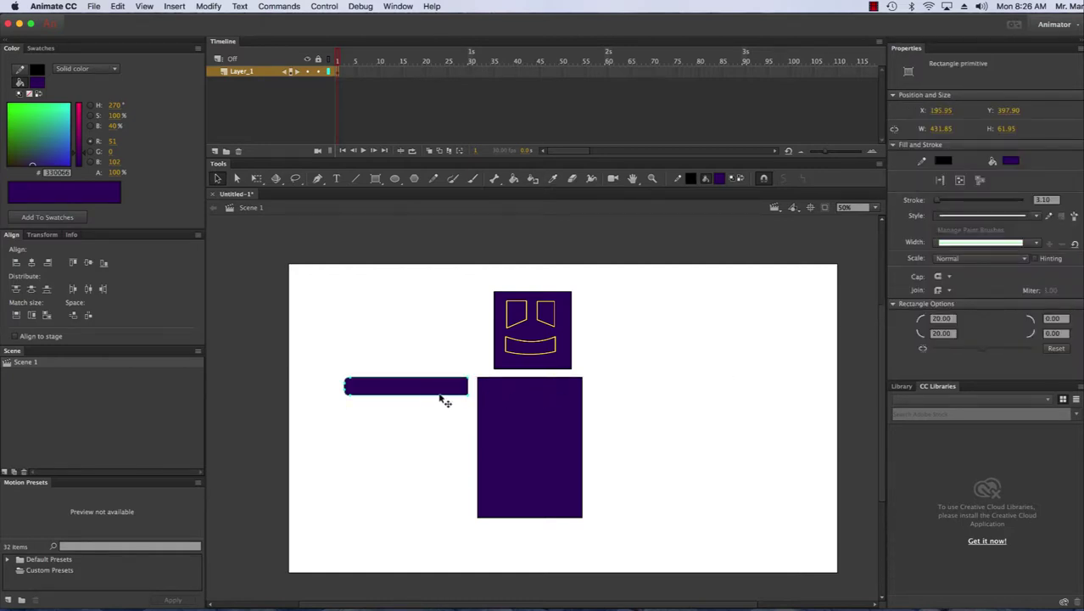
Step: Copy the arm bar, paste it in place, and move the copy to the body's right
right_click(412, 392)
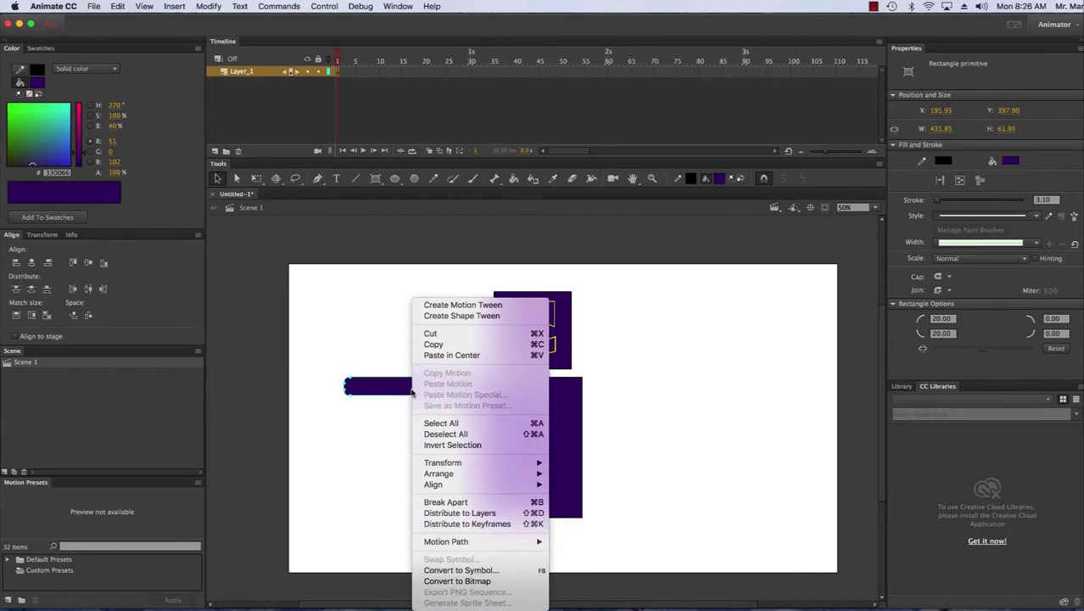
left_click(450, 344)
left_click(661, 380)
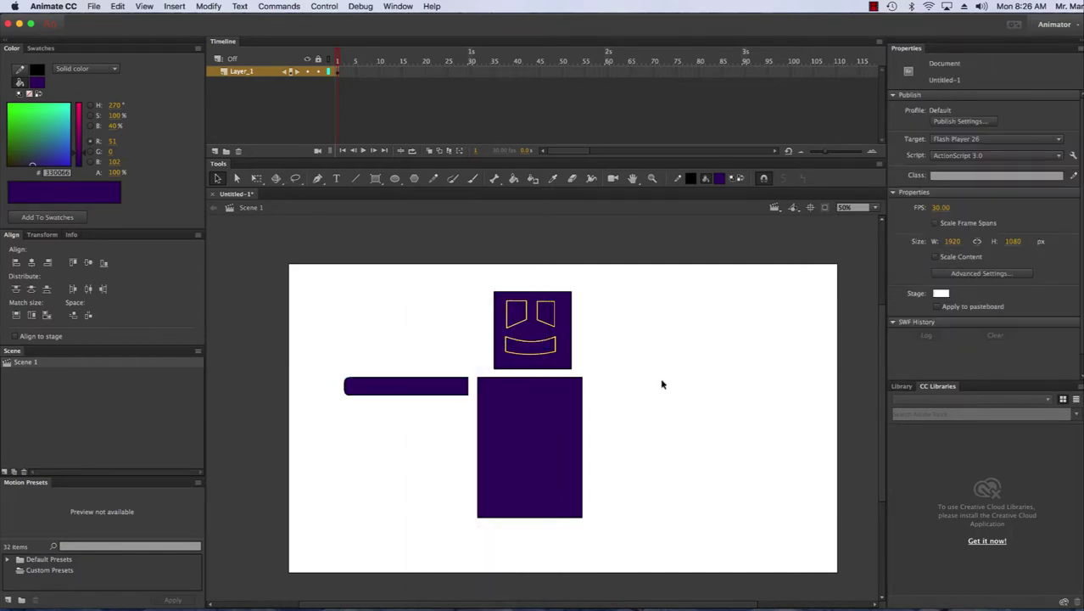
right_click(661, 380)
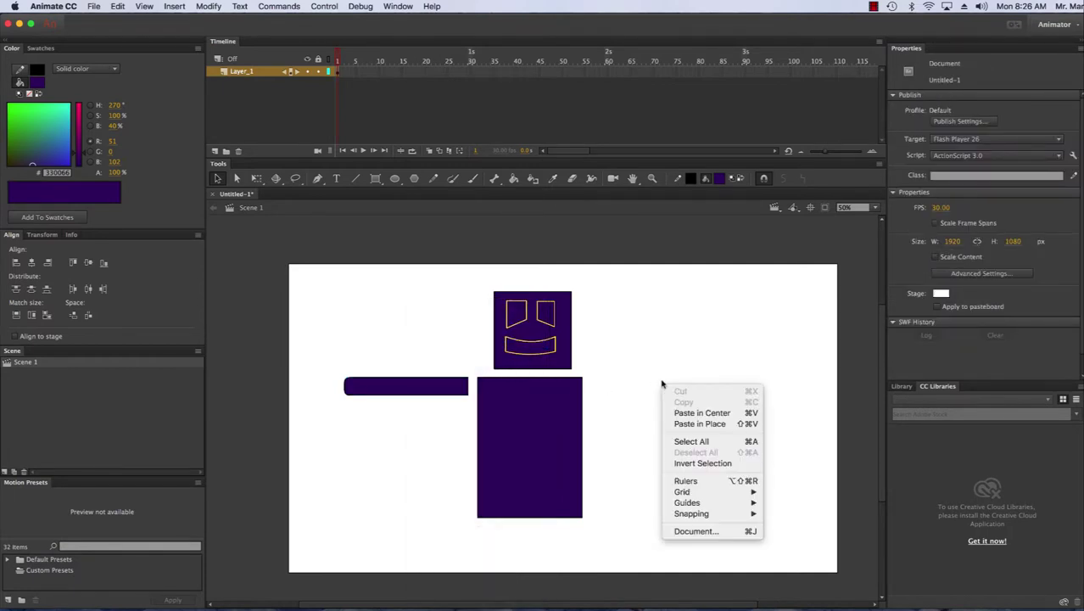
left_click(708, 426)
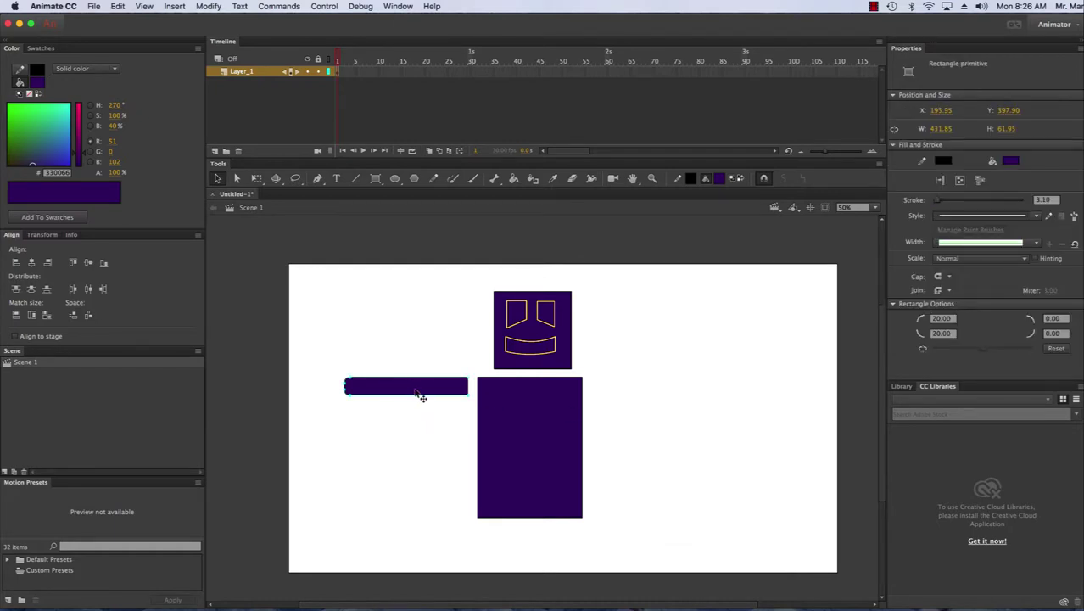
left_click_drag(415, 393, 656, 391)
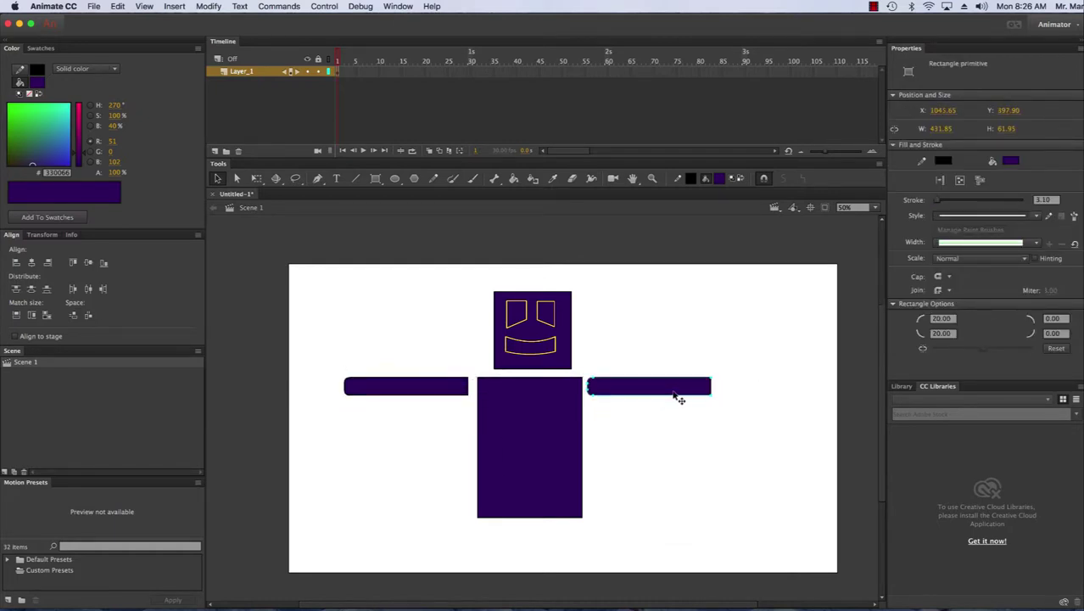
Step: Rotate the right arm 180° with Free Transform so its rounded end faces outward
left_click(257, 179)
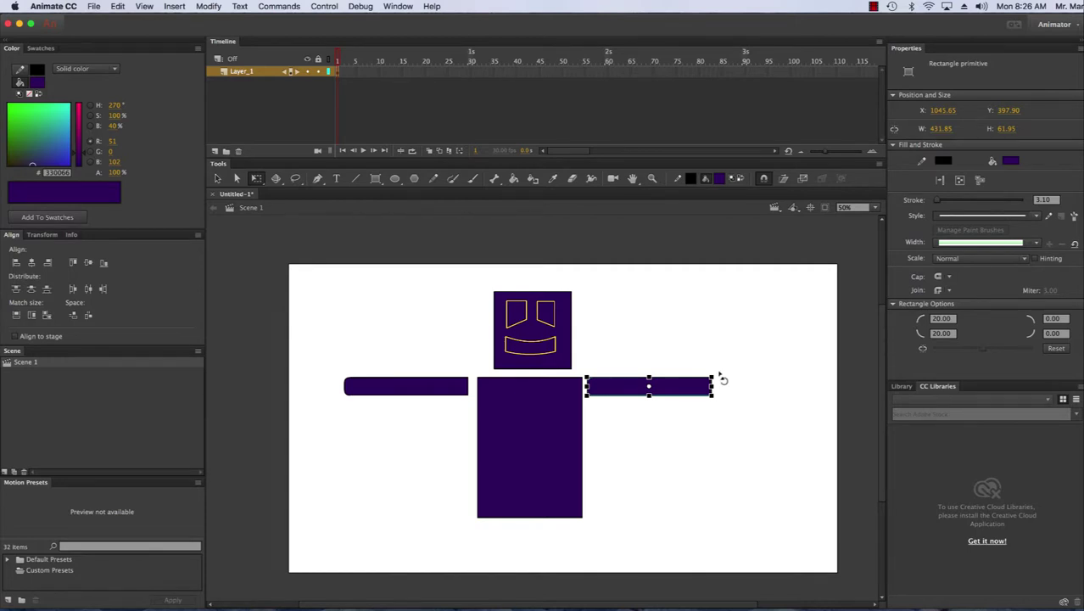
left_click_drag(719, 376, 594, 395)
left_click(754, 391)
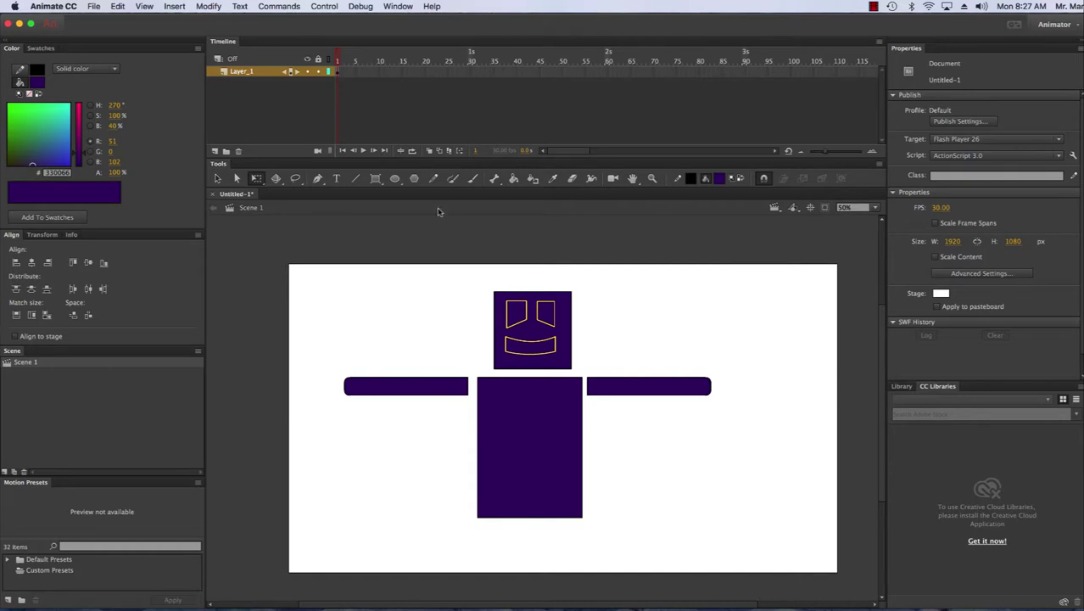
Step: Draw a small purple C-shaped ring with the Oval Primitive Tool by adjusting its start and end angles
left_click(396, 179)
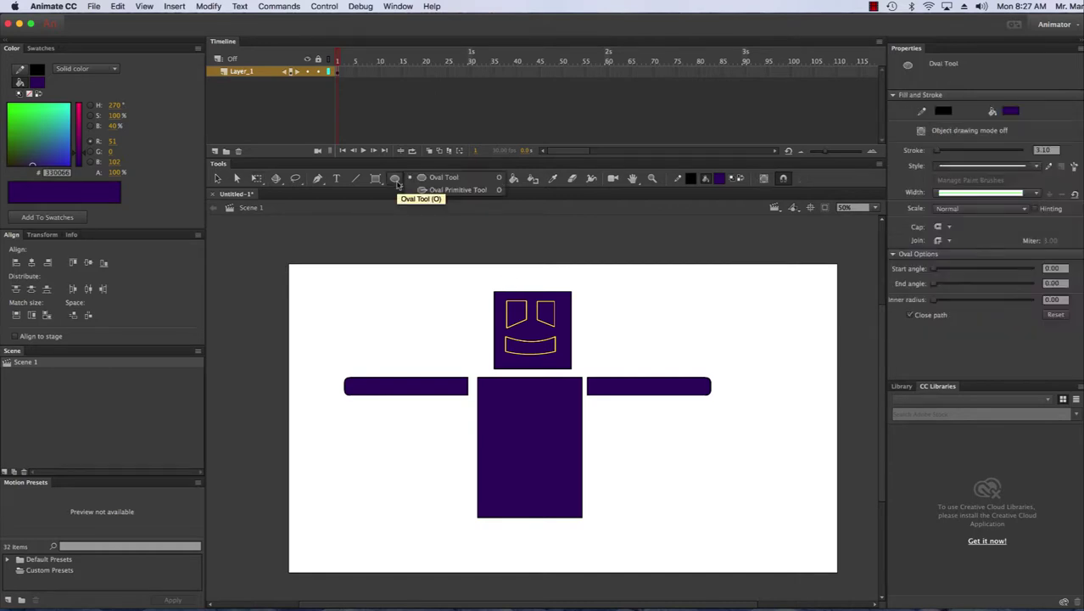
left_click(459, 189)
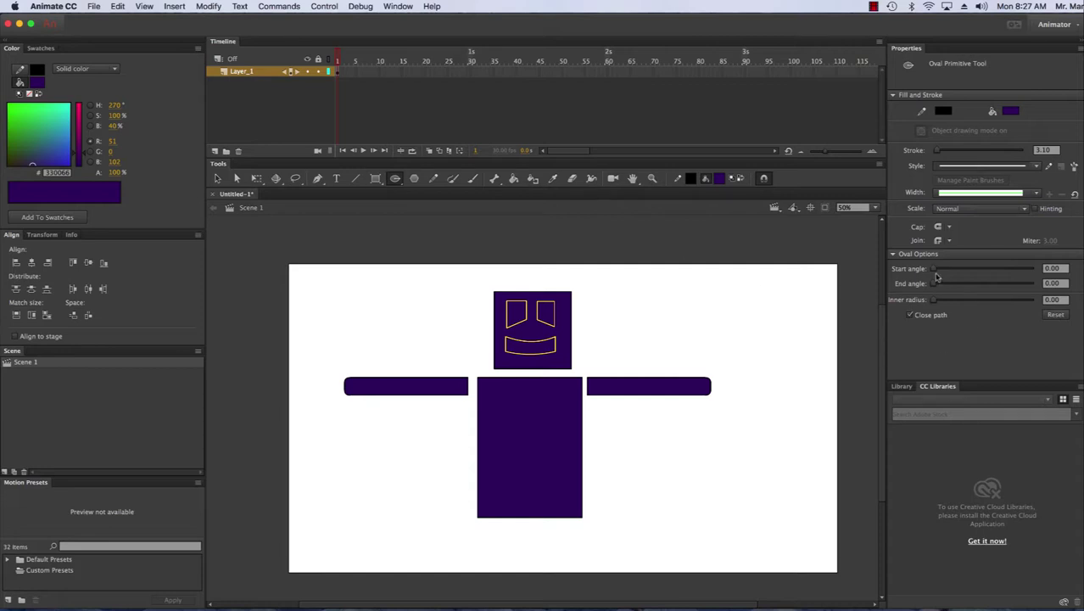
left_click_drag(933, 270, 978, 300)
mouse_move(717, 377)
left_mouse_down()
mouse_move(760, 385)
mouse_move(747, 388)
mouse_move(751, 414)
left_mouse_up()
left_click_drag(941, 319, 961, 334)
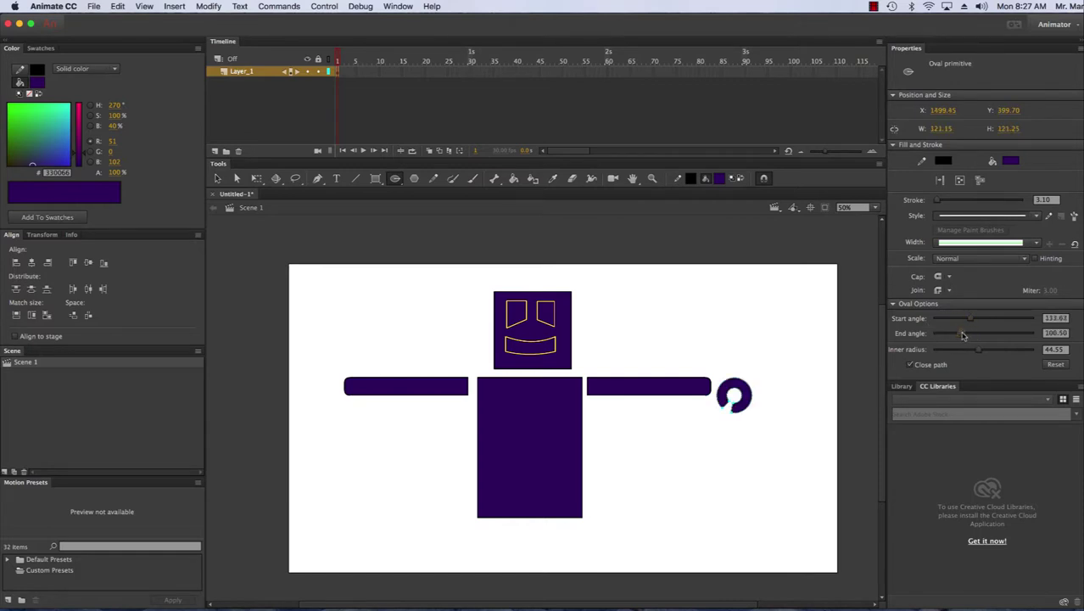
Step: Rotate the ring's opening with Free Transform and fit it against the right arm's outer end
left_click(256, 178)
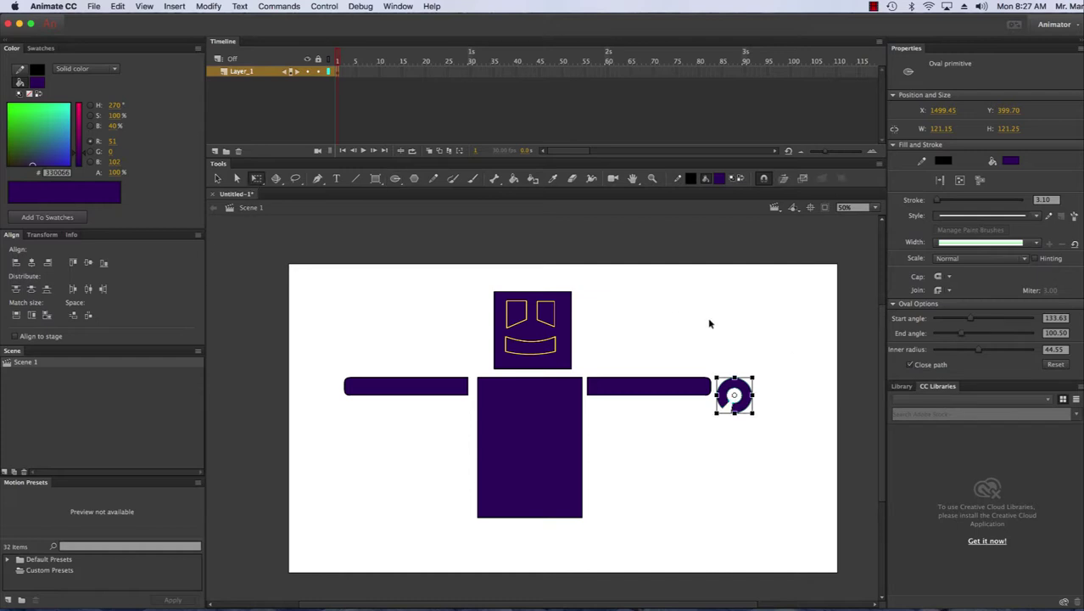
left_click_drag(763, 382, 691, 366)
left_click_drag(730, 396, 747, 392)
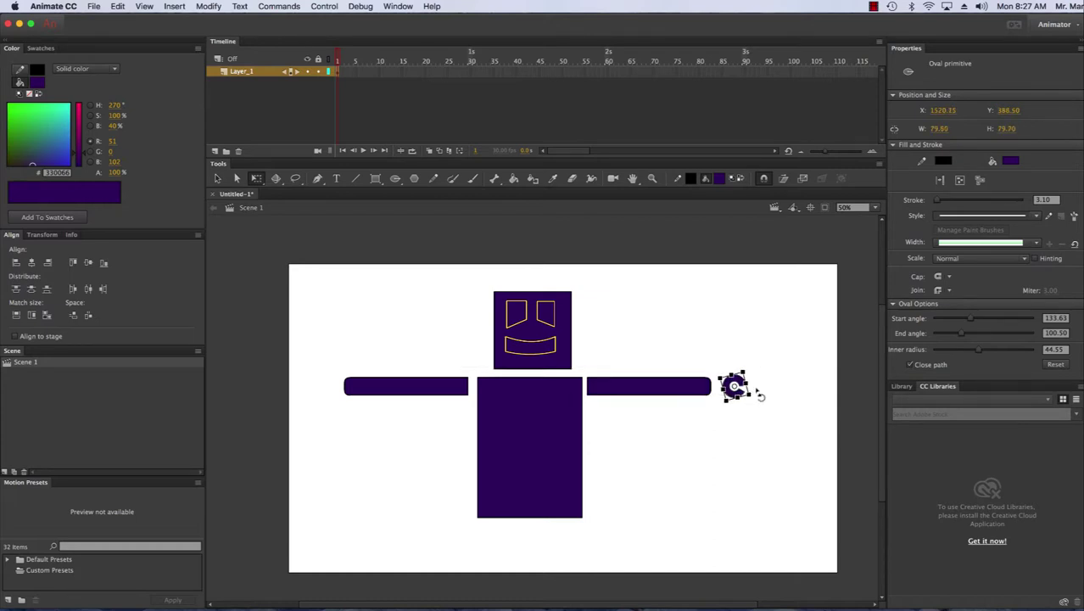
left_click(758, 389)
left_click_drag(733, 388, 722, 386)
left_click(747, 375)
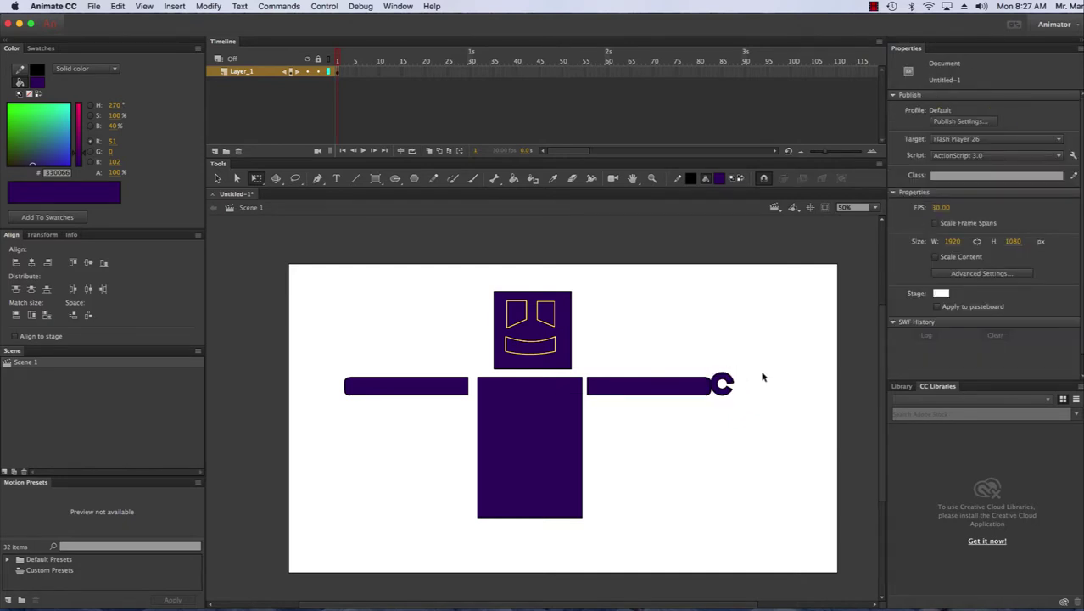
left_click(722, 386)
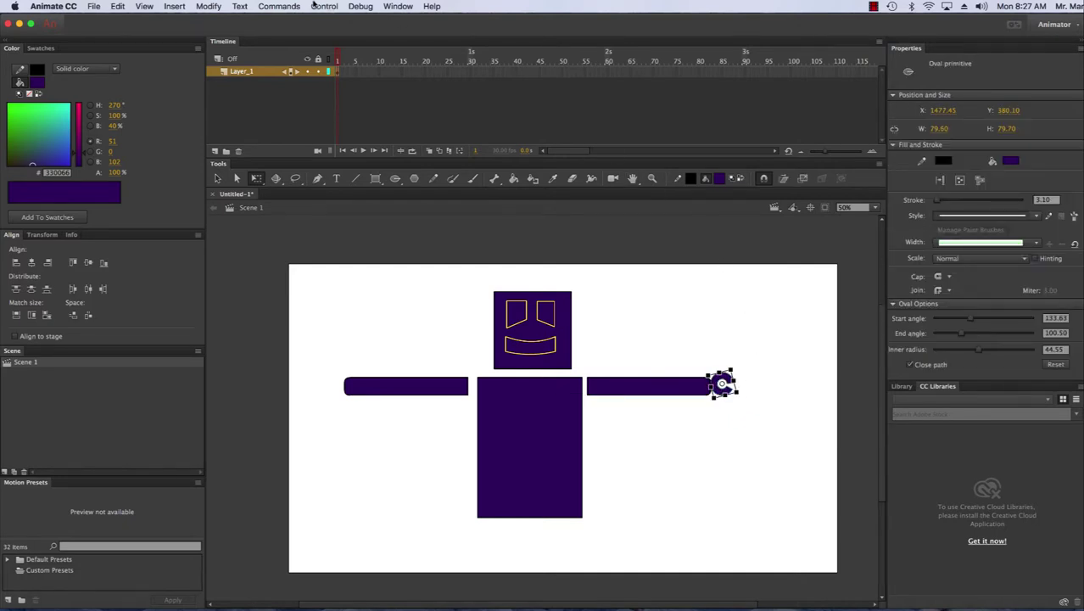
Step: Paste a copy of the claw ring and move it to the left arm's end
left_click(217, 178)
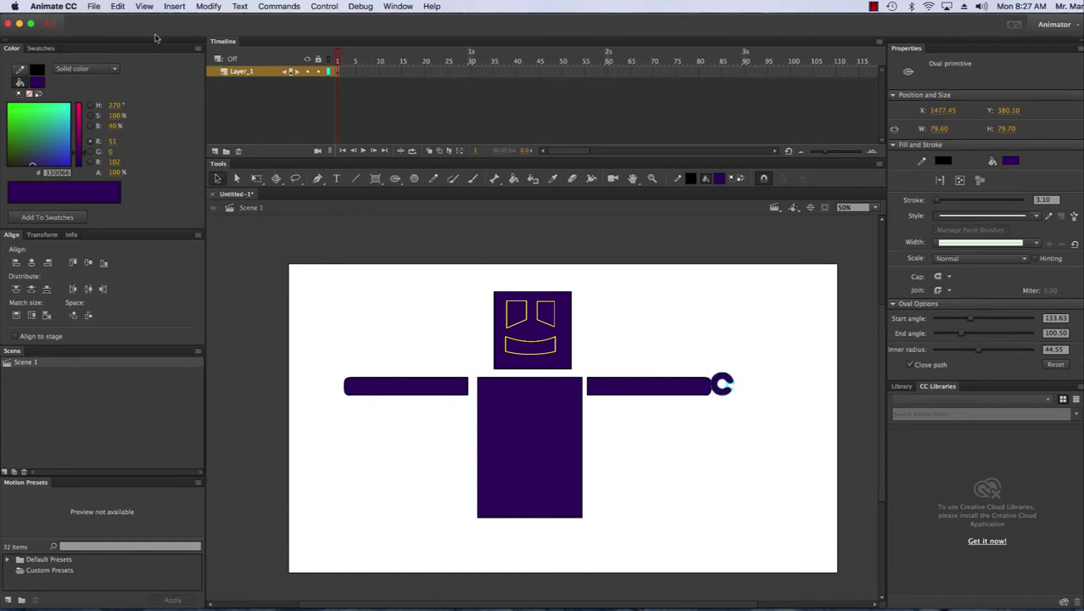
left_click(117, 6)
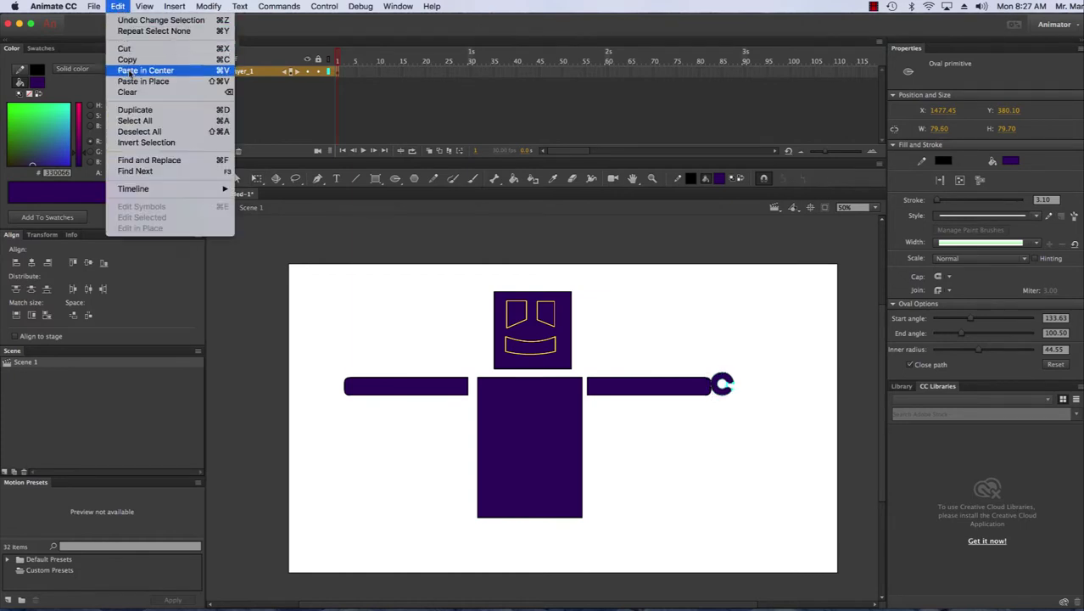
left_click(132, 70)
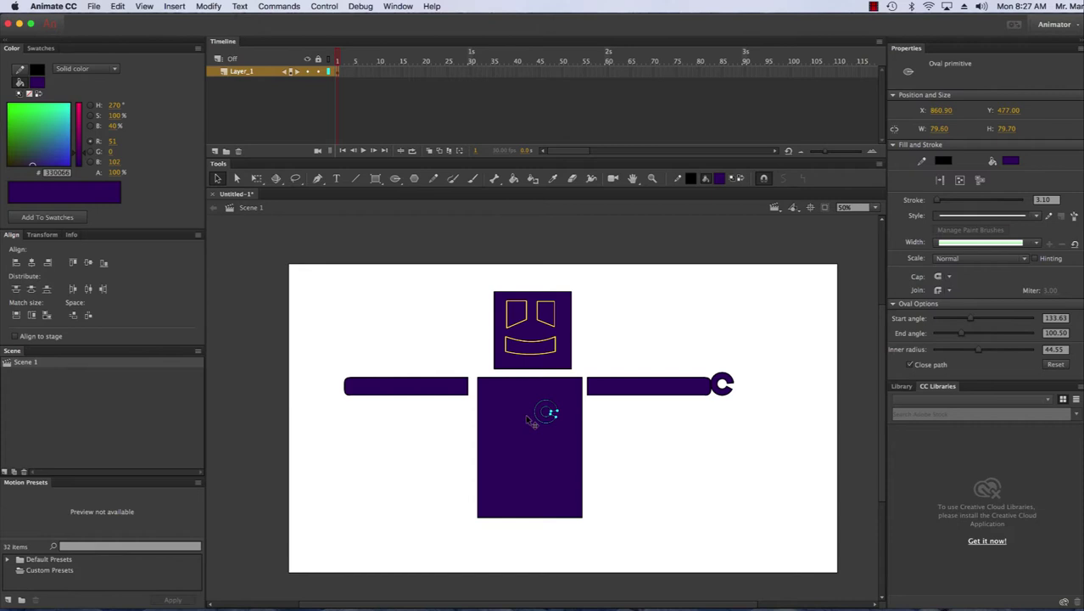
left_click_drag(551, 413, 348, 370)
Step: Undo the accidental enlargement and nudge the left ring snugly onto the arm
left_click(257, 178)
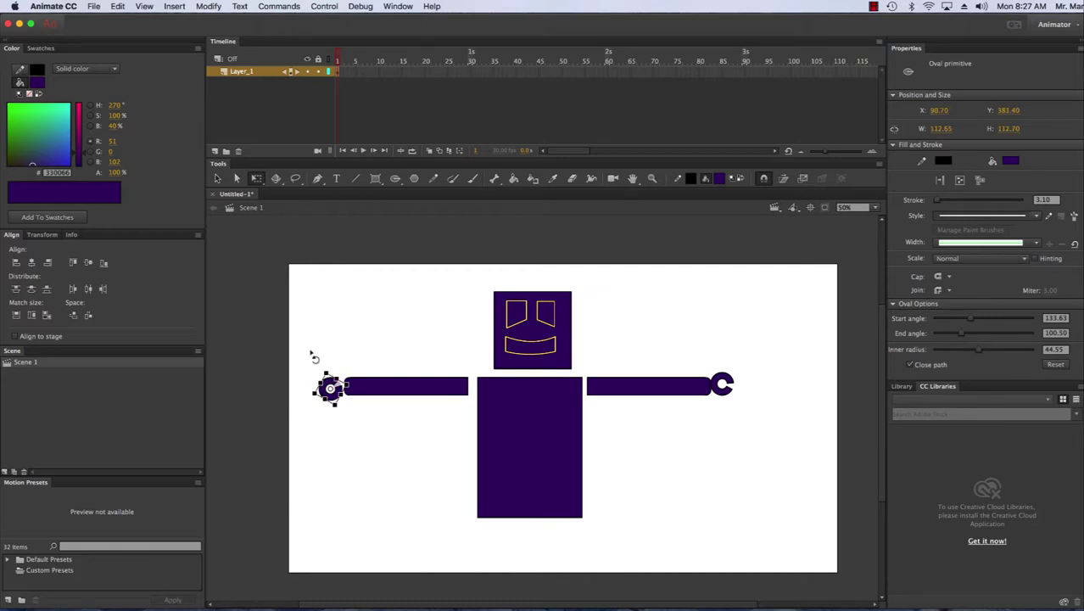
key("super+z")
left_click(217, 179)
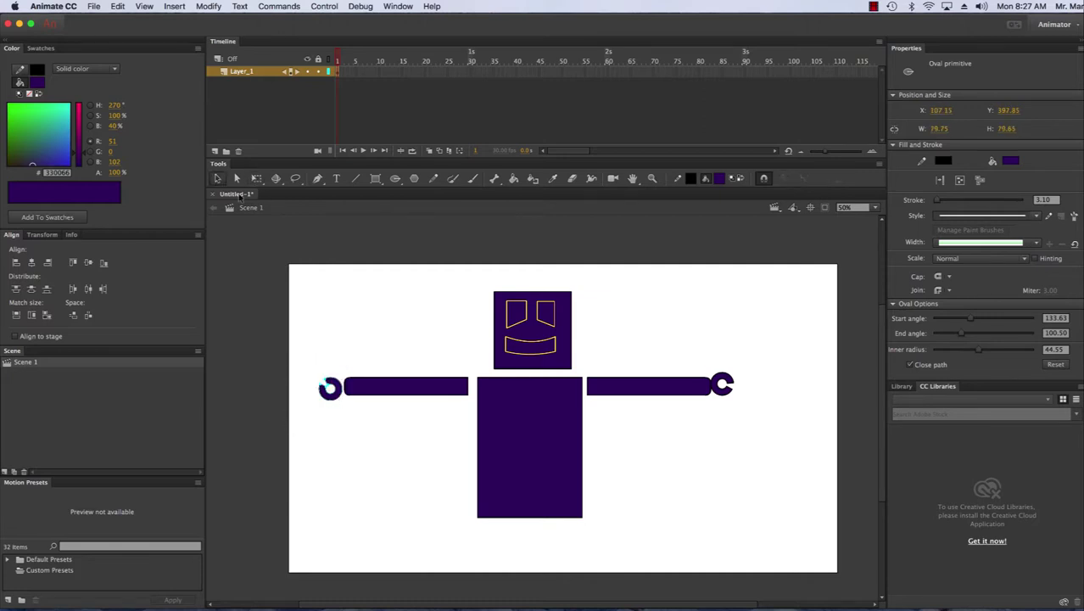
mouse_move(339, 399)
left_mouse_down()
mouse_move(349, 401)
mouse_move(341, 386)
mouse_move(351, 394)
left_mouse_up()
left_click(362, 350)
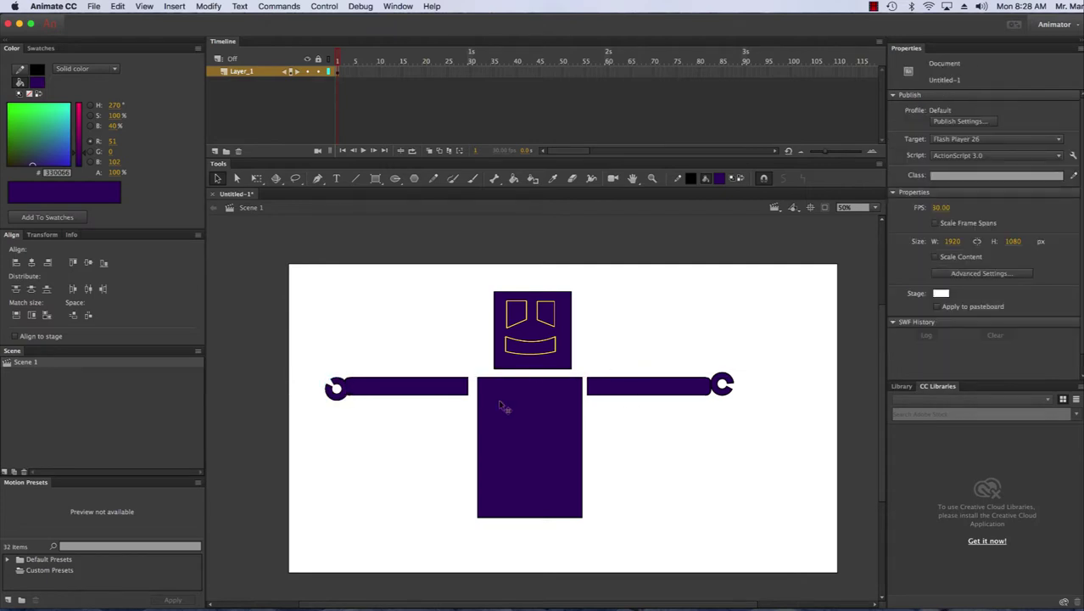
Step: Rename Layer_1 to 'Robot'
left_click(514, 423)
left_click(656, 455)
double_click(243, 72)
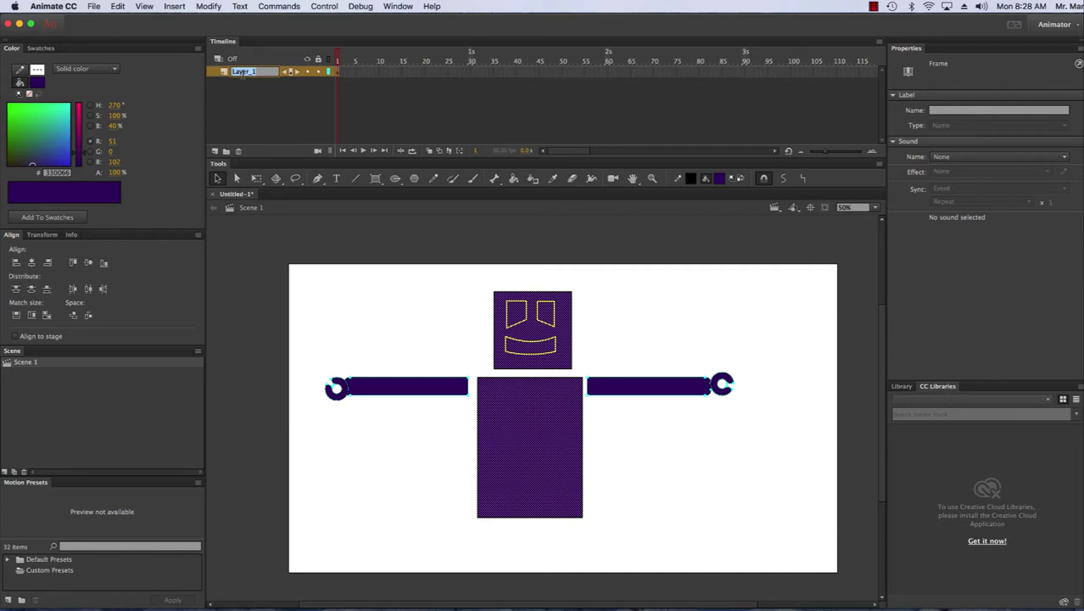
type("Robot")
key("Return")
Step: Add a new layer above Robot and name it 'Sky'
left_click(217, 151)
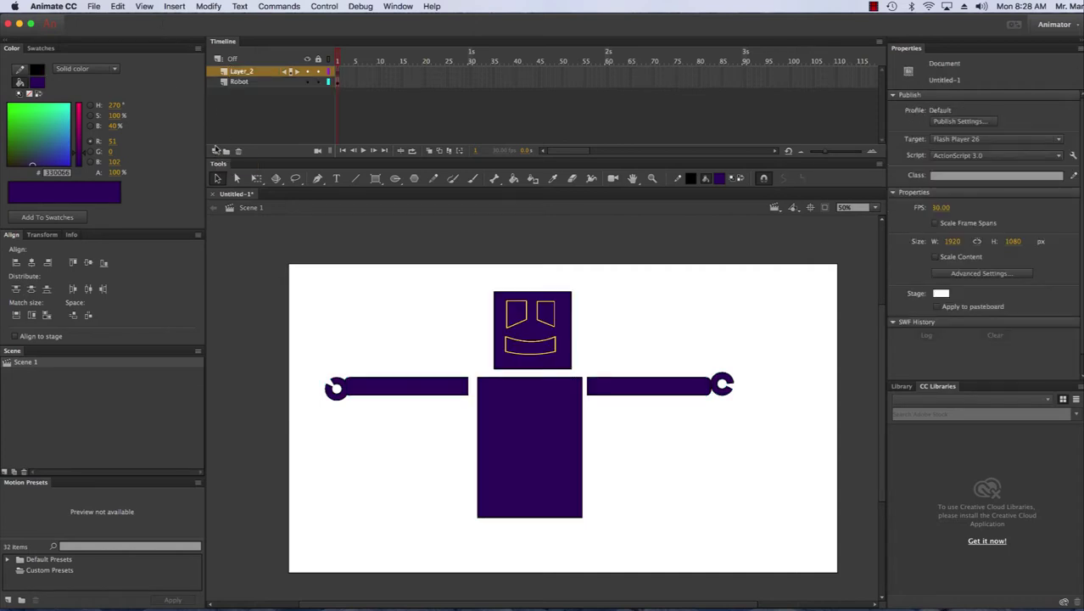
left_click(243, 73)
double_click(242, 72)
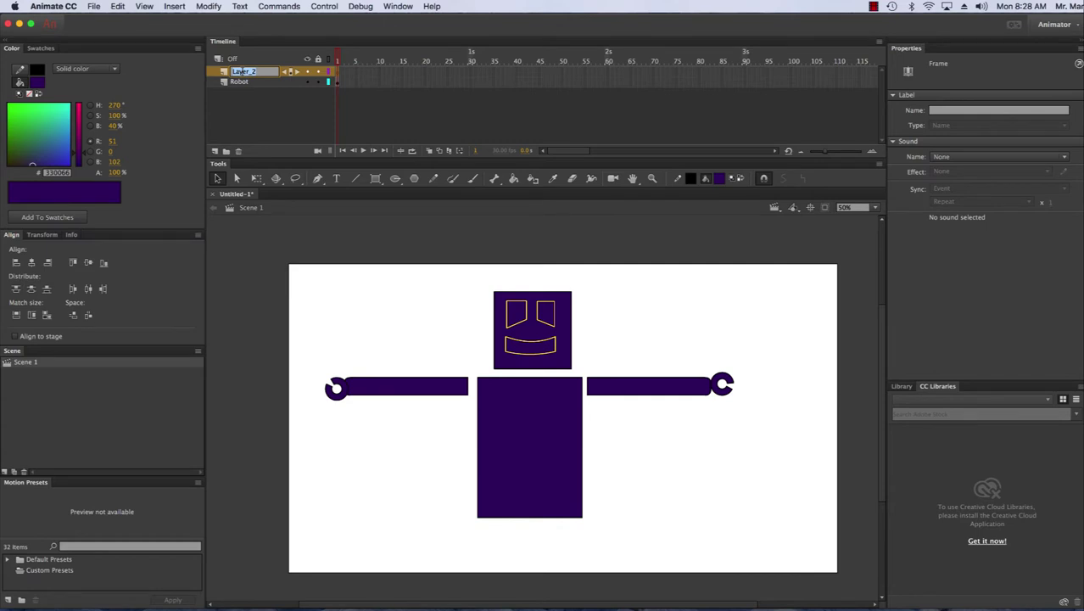
type("Sky")
key("Return")
left_click(376, 179)
left_click(415, 179)
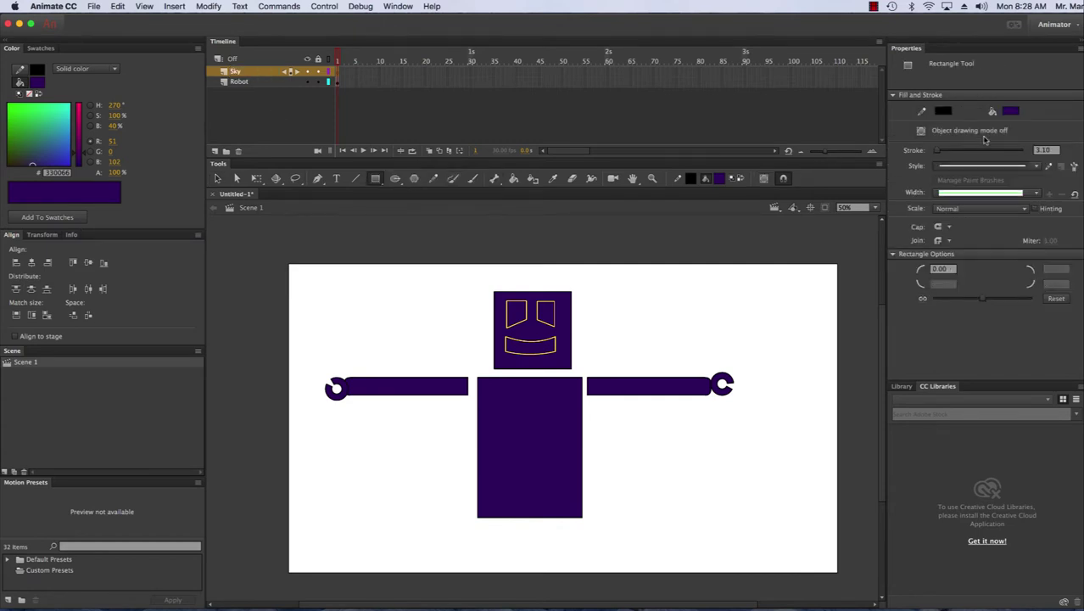
Step: Draw a #0099FF blue rectangle with no stroke from the stage's top-left to bottom-right corner
left_click(1011, 111)
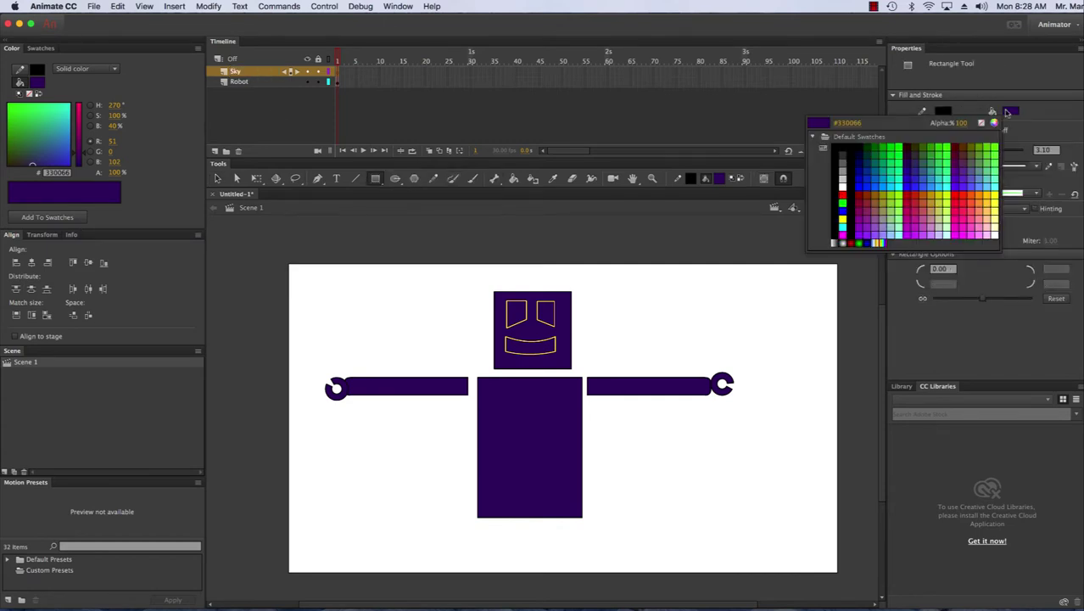
left_click(885, 187)
left_click(943, 112)
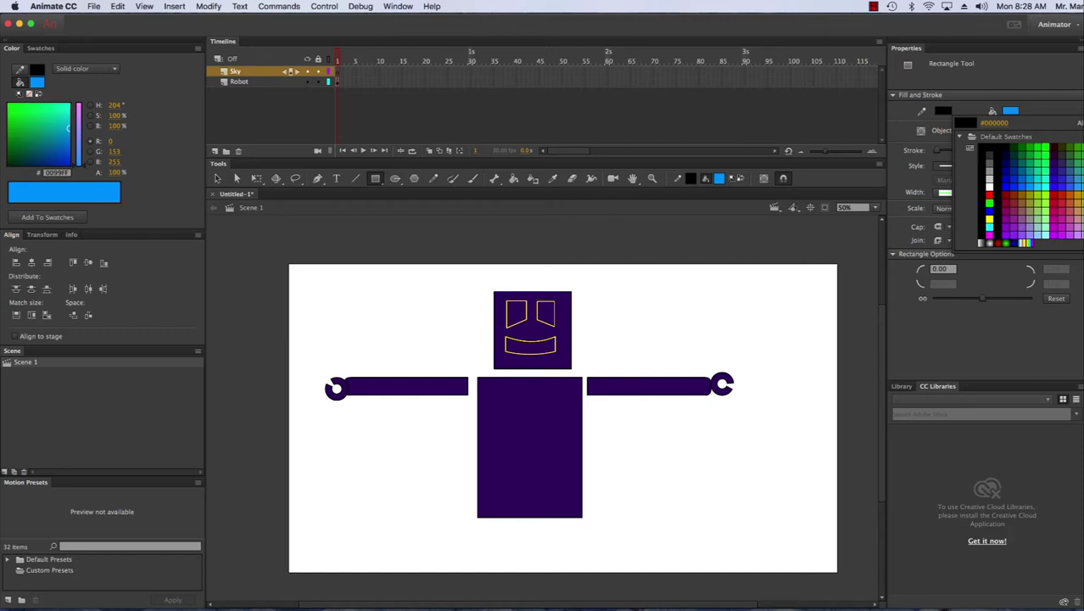
left_click(1079, 123)
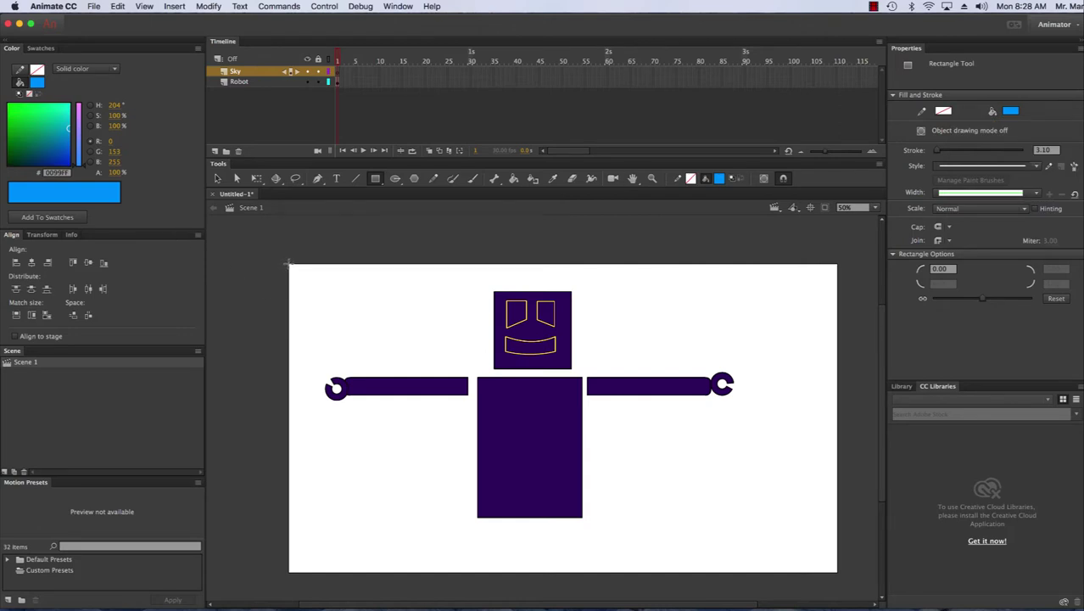
left_click_drag(288, 263, 838, 577)
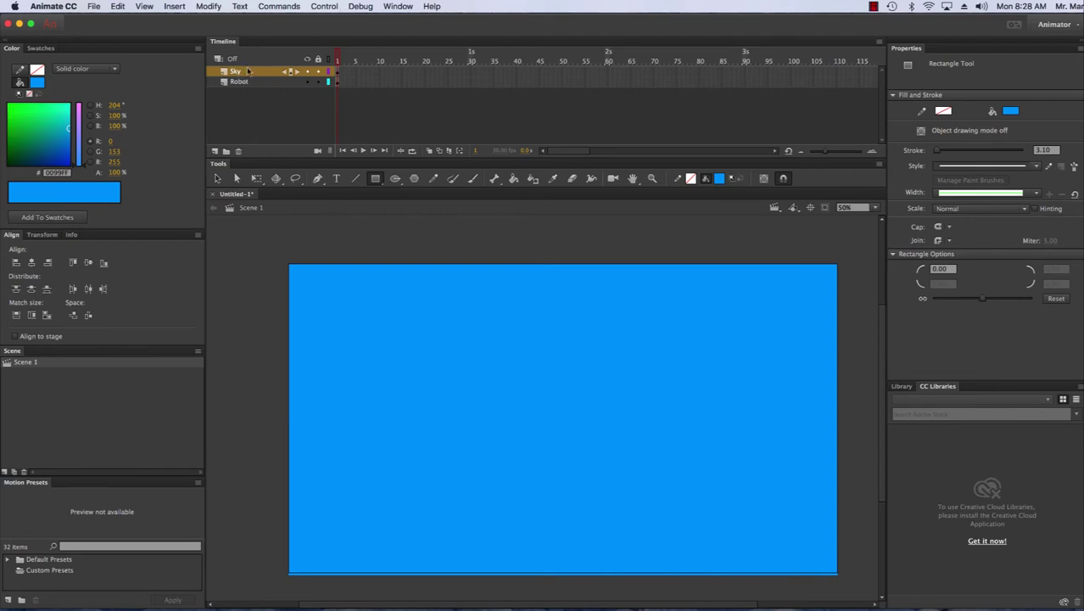
Step: Move the Sky layer below Robot and add a new layer named 'Stars' above Sky
left_click_drag(249, 73, 250, 85)
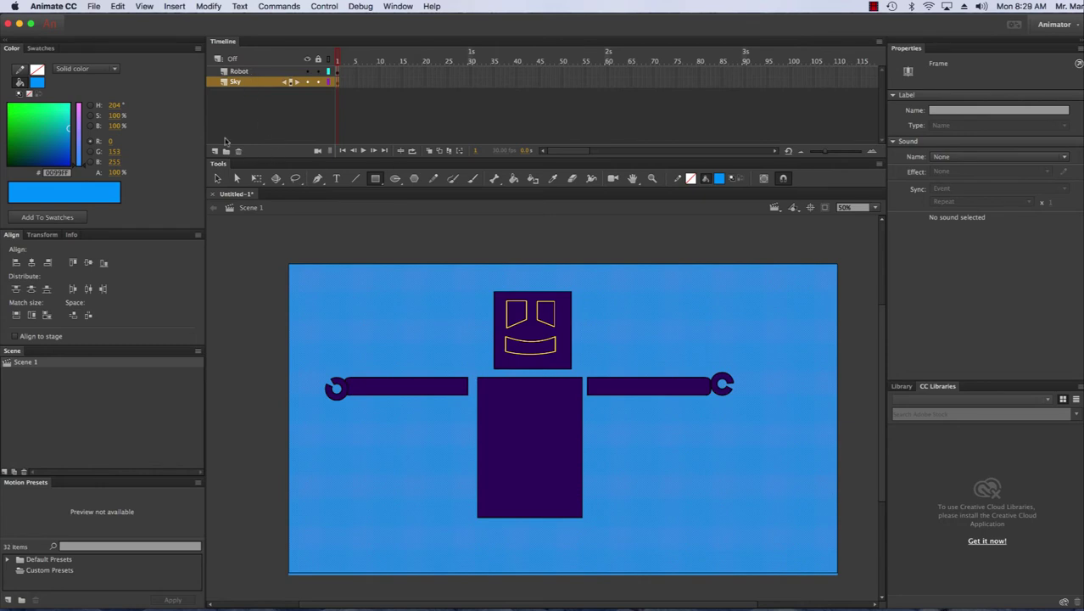
left_click(227, 193)
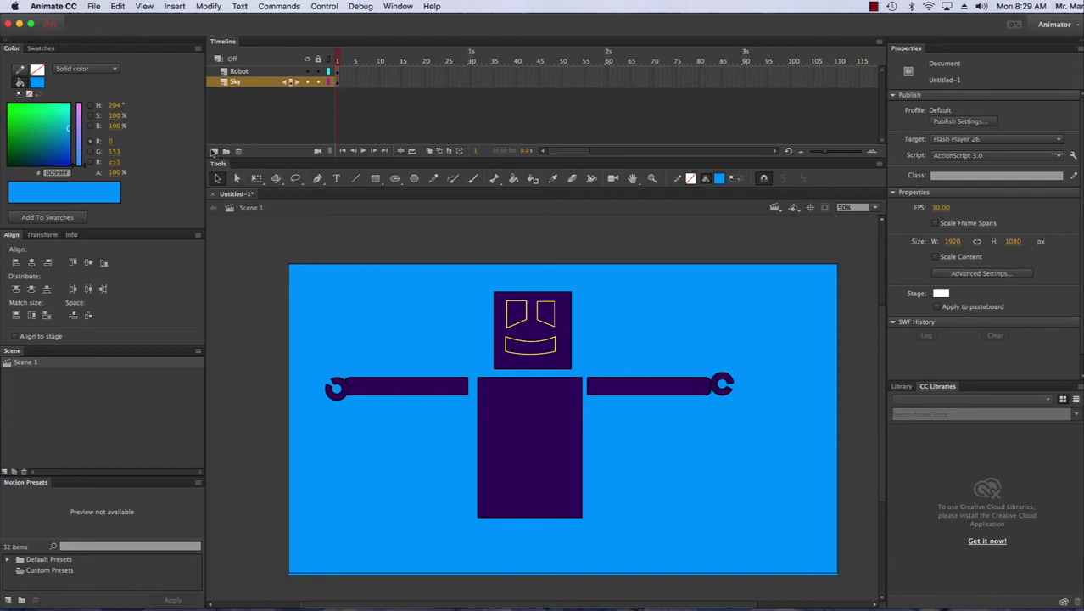
left_click(214, 151)
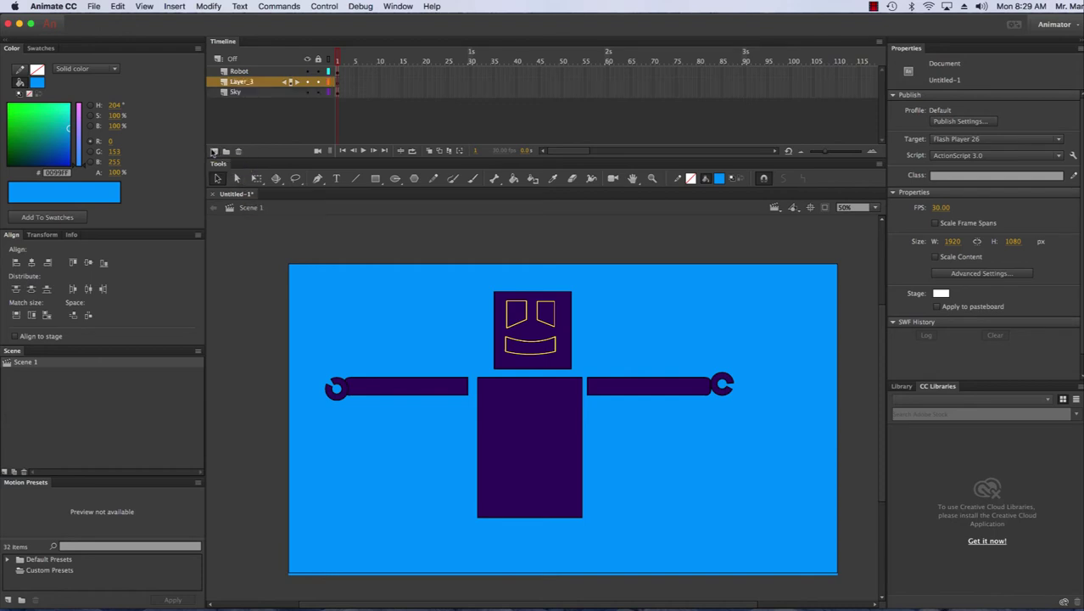
double_click(245, 83)
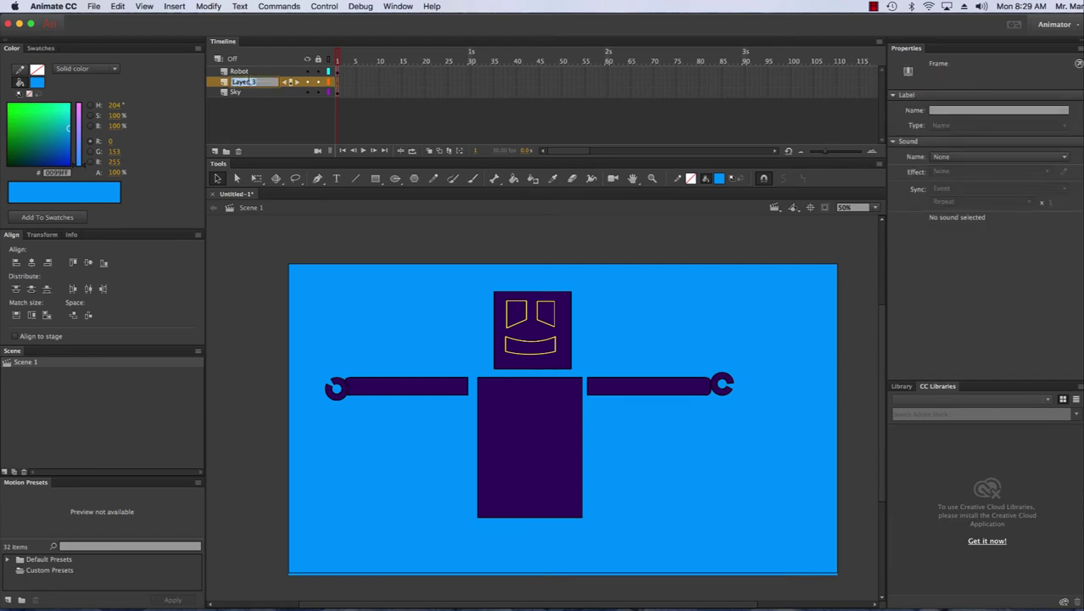
type("Stars")
key("Return")
scroll(373, 85, "right", 2)
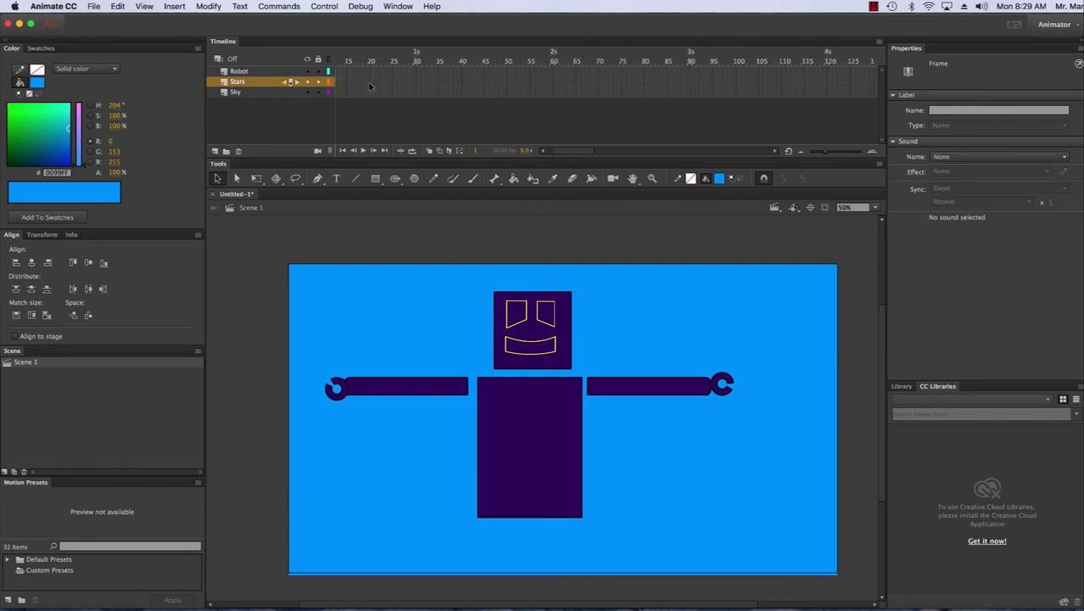
Step: Set the PolyStar Tool to star style with 7 points
left_click(414, 180)
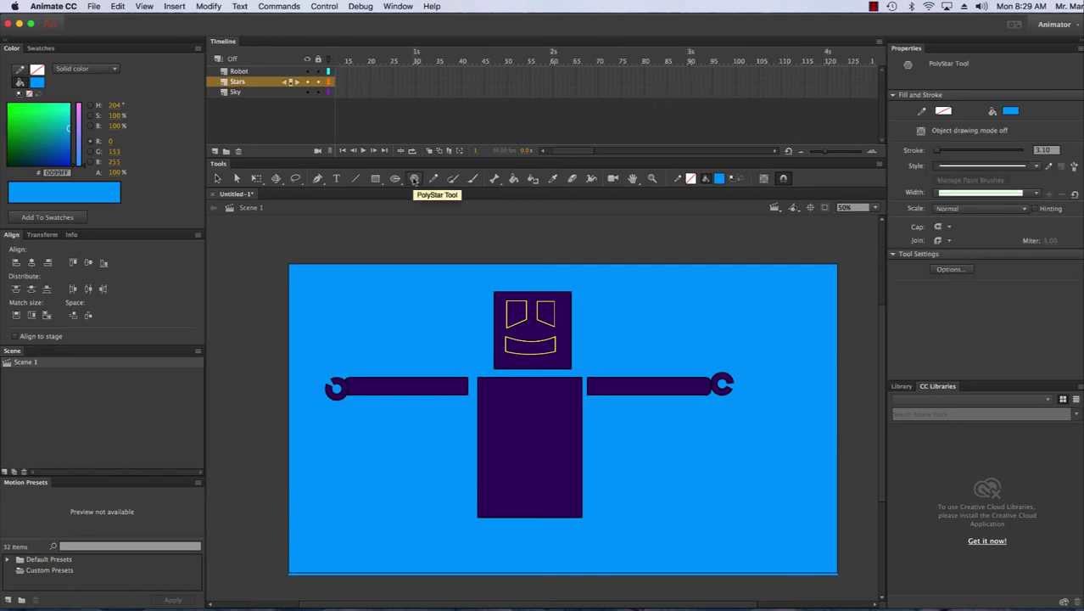
left_click(956, 272)
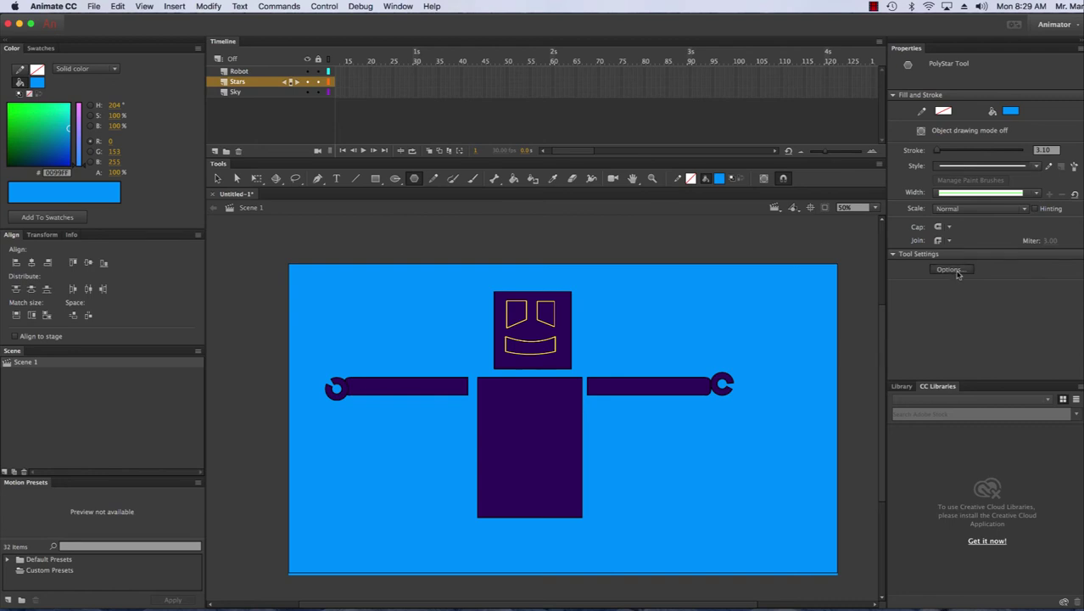
left_click(617, 293)
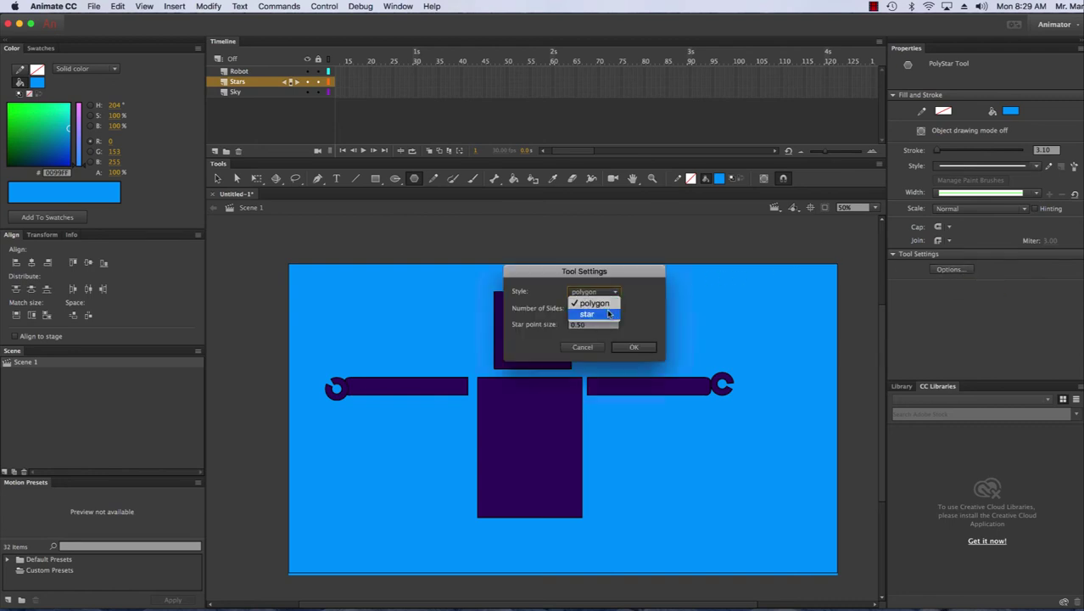
left_click(603, 315)
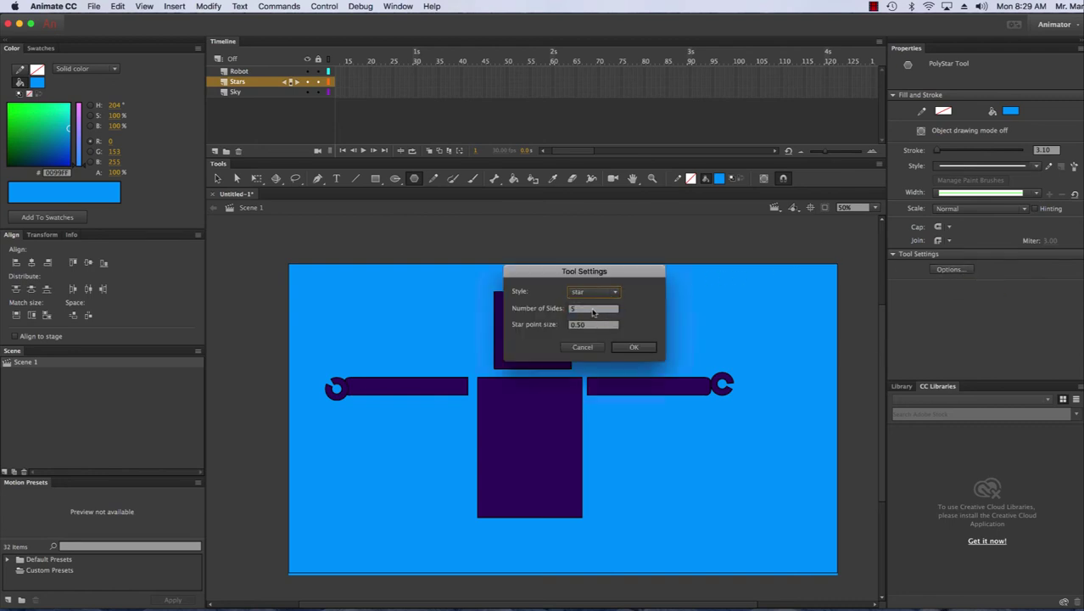
left_click(593, 313)
type("7")
left_click(592, 325)
key("Return")
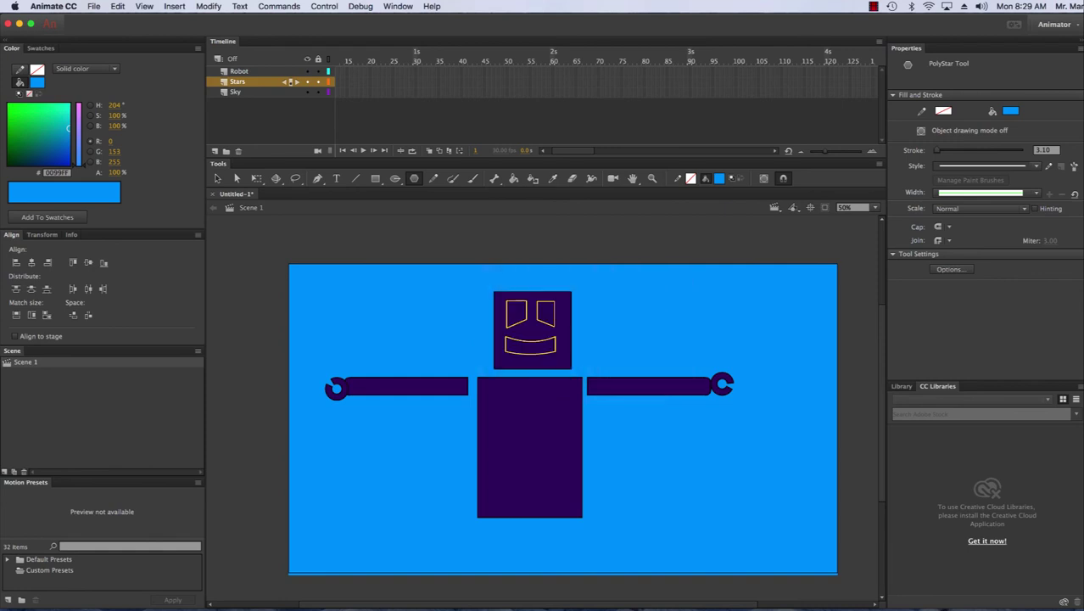
Step: With a yellow fill, draw eight stars of various sizes around the robot in the sky
left_click(1011, 113)
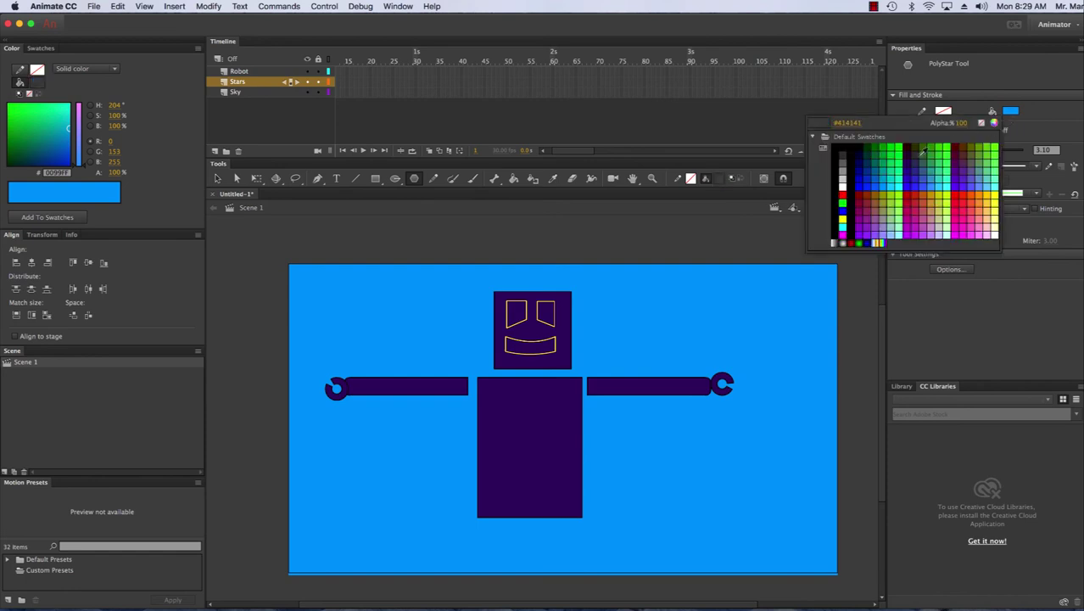
left_click(842, 218)
left_click_drag(797, 296, 801, 316)
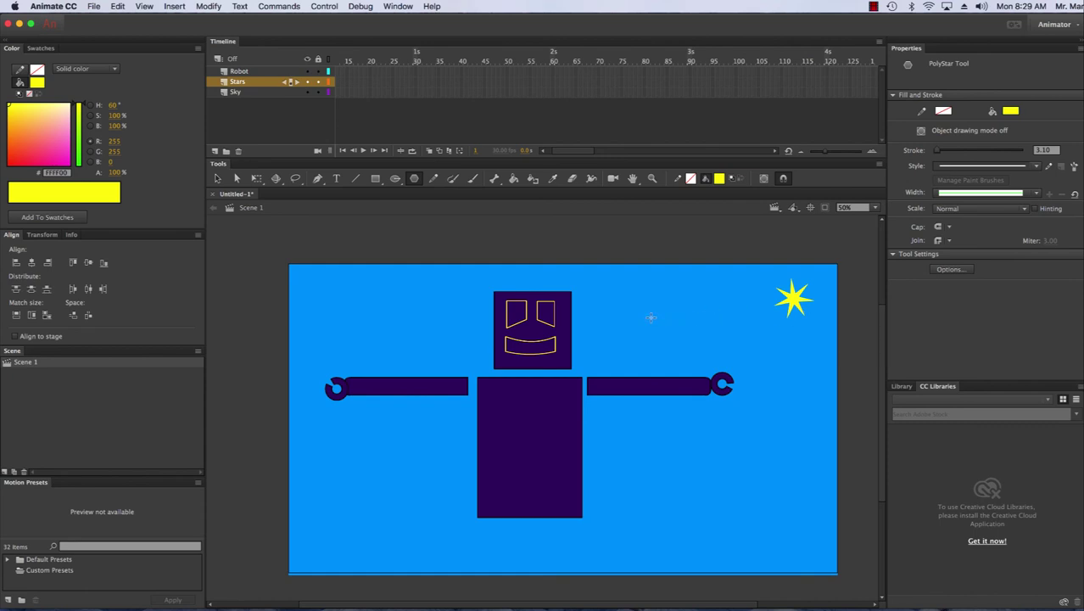
left_click_drag(651, 318, 665, 332)
left_click_drag(431, 299, 440, 308)
left_click_drag(318, 319, 360, 347)
left_click_drag(320, 433, 337, 453)
left_click_drag(665, 456, 680, 473)
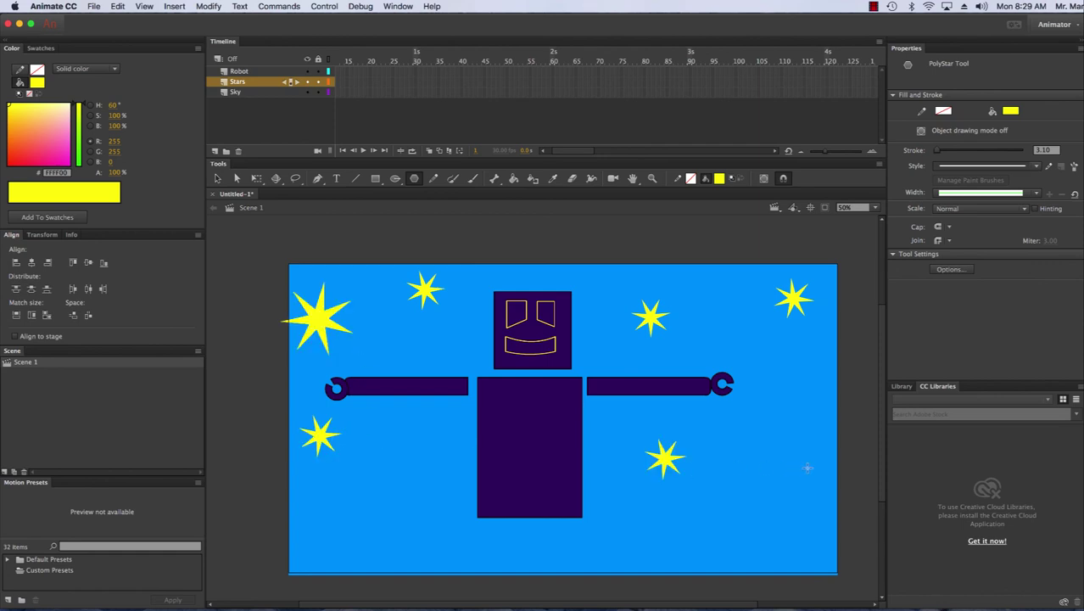
left_click_drag(806, 466, 820, 469)
left_click_drag(779, 376, 793, 380)
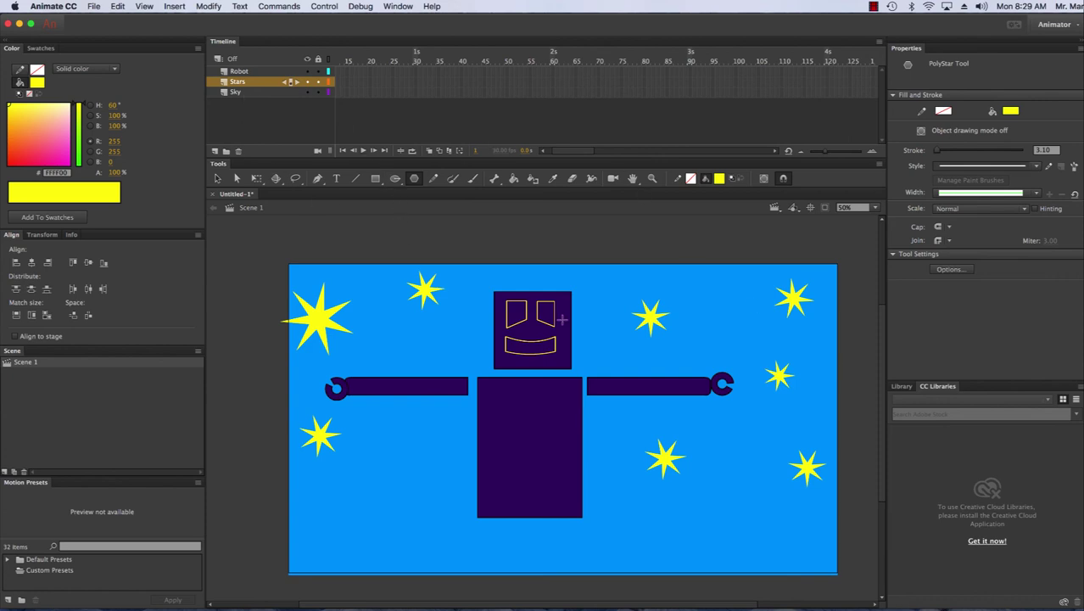
left_click(241, 72)
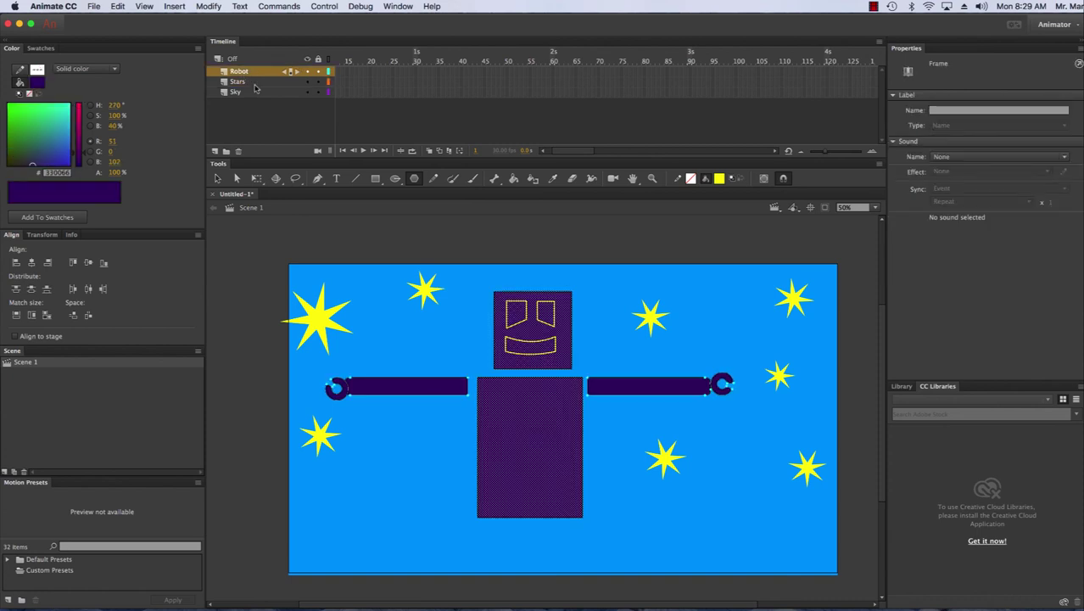
left_click(245, 116)
left_click(218, 179)
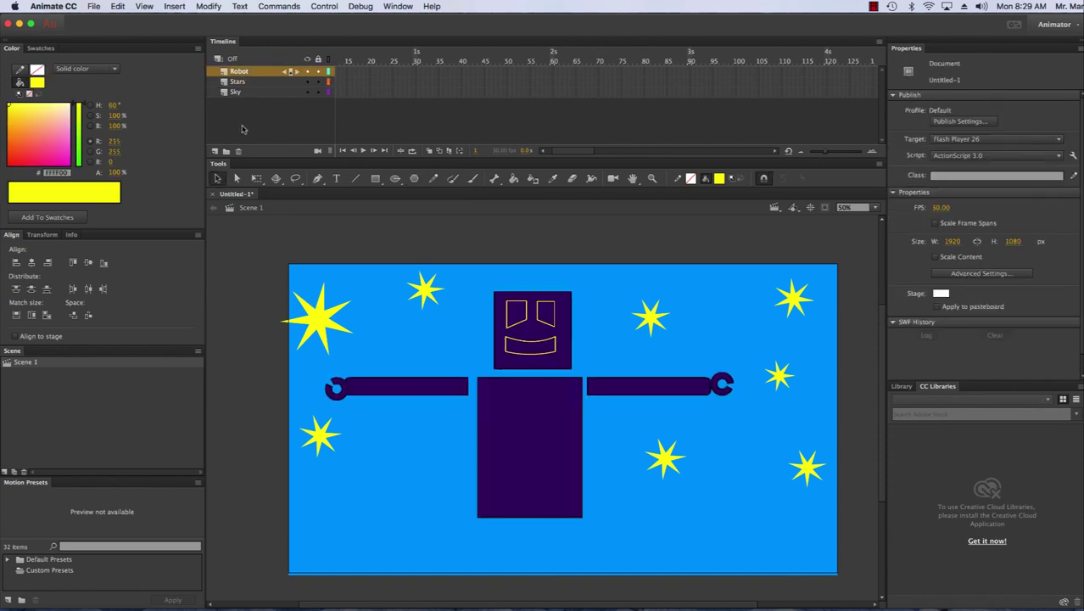